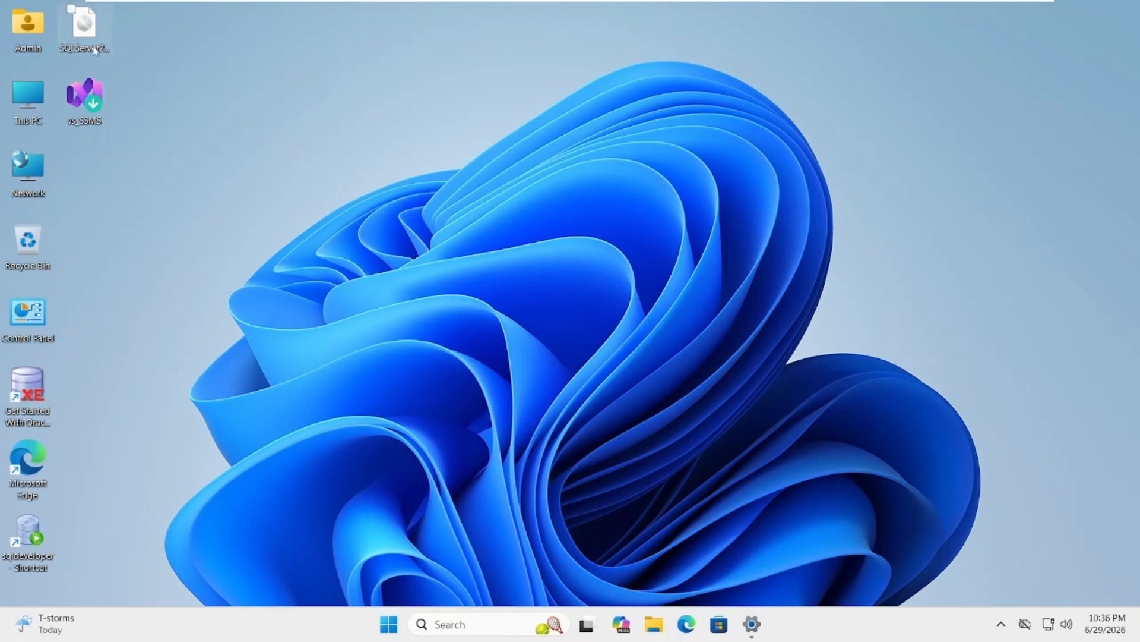
{"action": "left_click", "coordinate": [84, 27]}
{"action": "left_click", "coordinate": [86, 91], "text": "ctrl"}
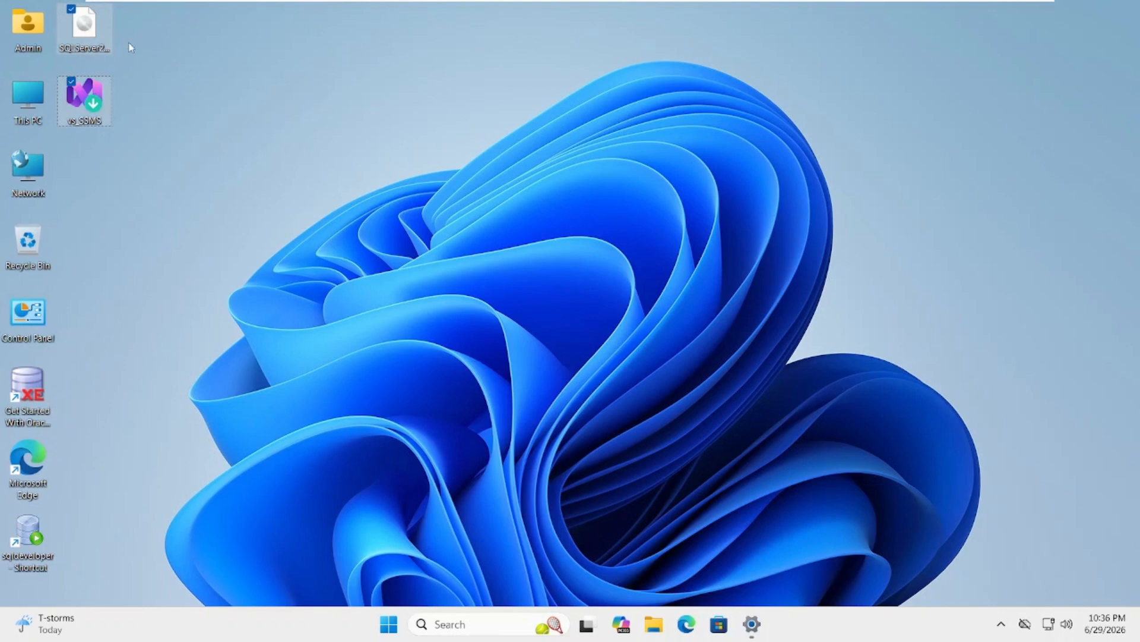
{"action": "left_click_drag", "start_coordinate": [134, 11], "coordinate": [73, 137]}
{"action": "left_click", "coordinate": [210, 160]}
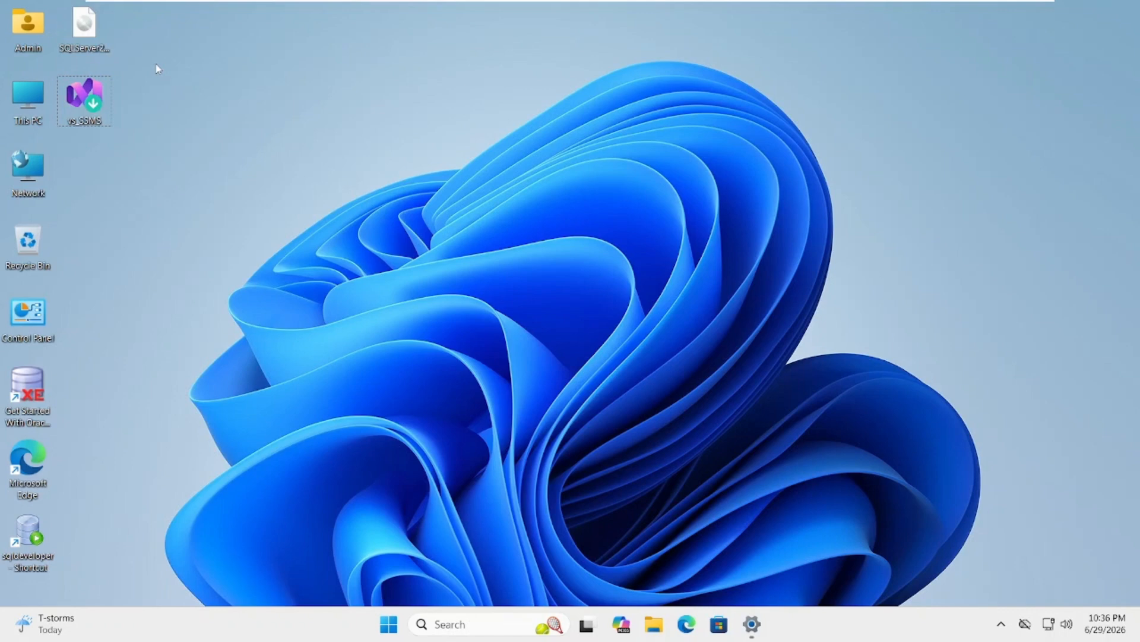
Mount the SQLServer2025-x64-ENU disc image from the desktop
{"action": "left_click", "coordinate": [92, 34]}
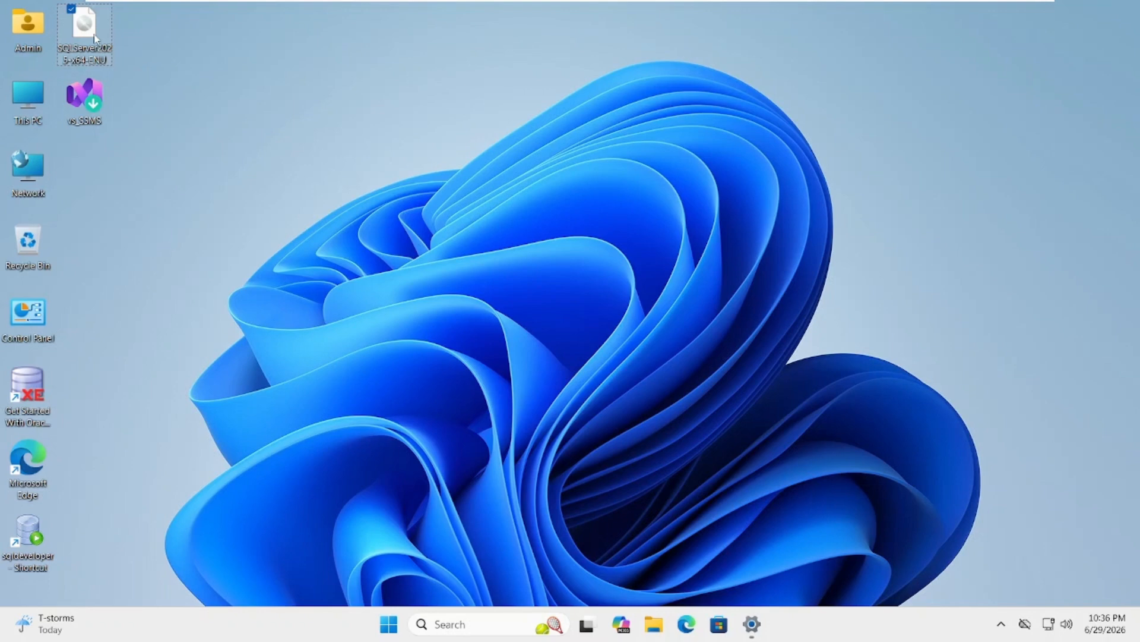
{"action": "right_click", "coordinate": [93, 37]}
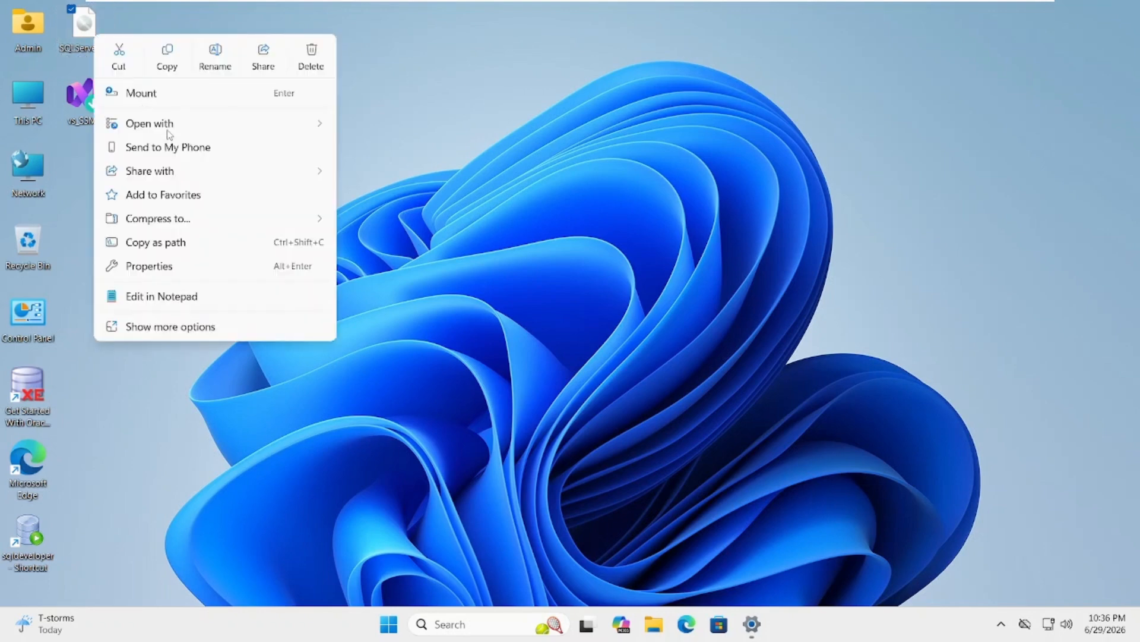
{"action": "left_click", "coordinate": [153, 94]}
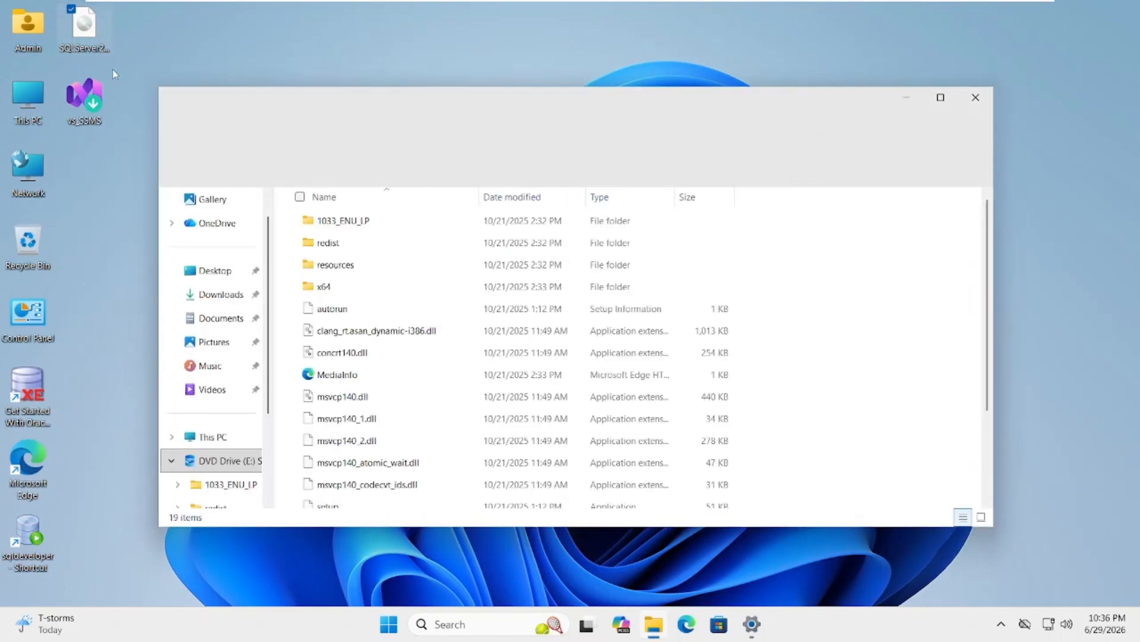
Open the mounted SQLServer2025 DVD drive (E:) from This PC
{"action": "left_click", "coordinate": [197, 439]}
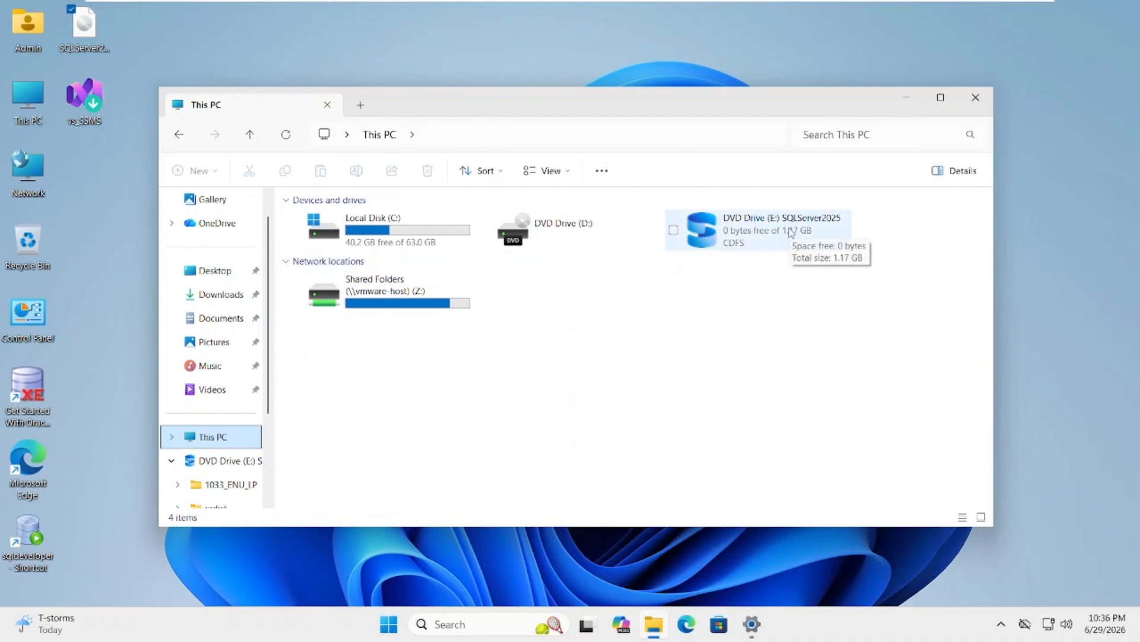
{"action": "left_click", "coordinate": [755, 238]}
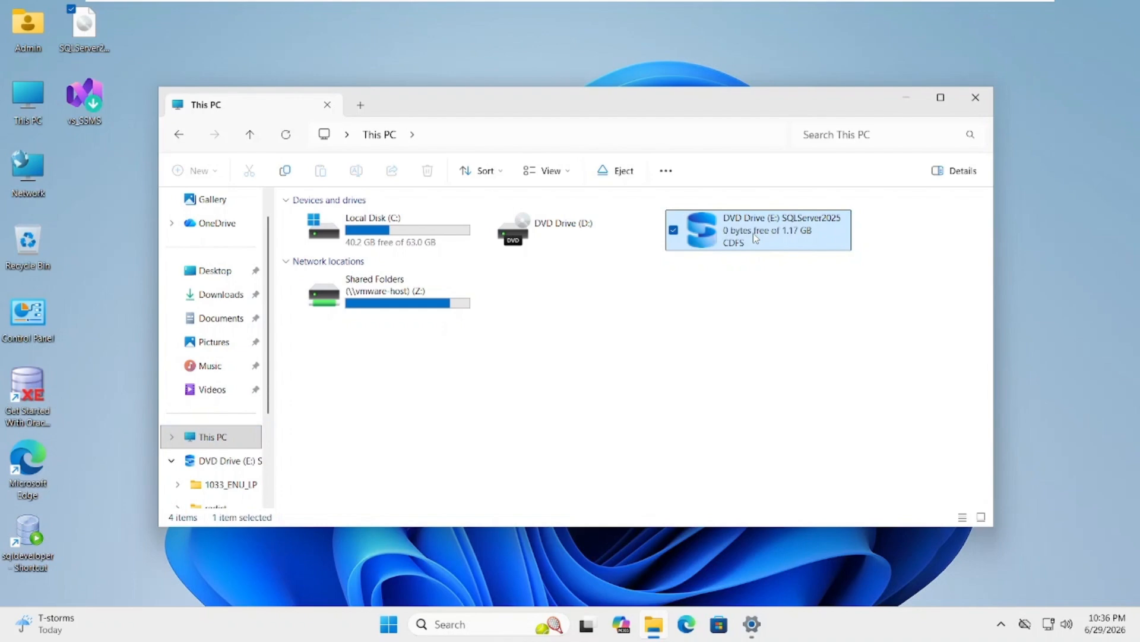
{"action": "right_click", "coordinate": [753, 233]}
{"action": "left_click", "coordinate": [794, 295]}
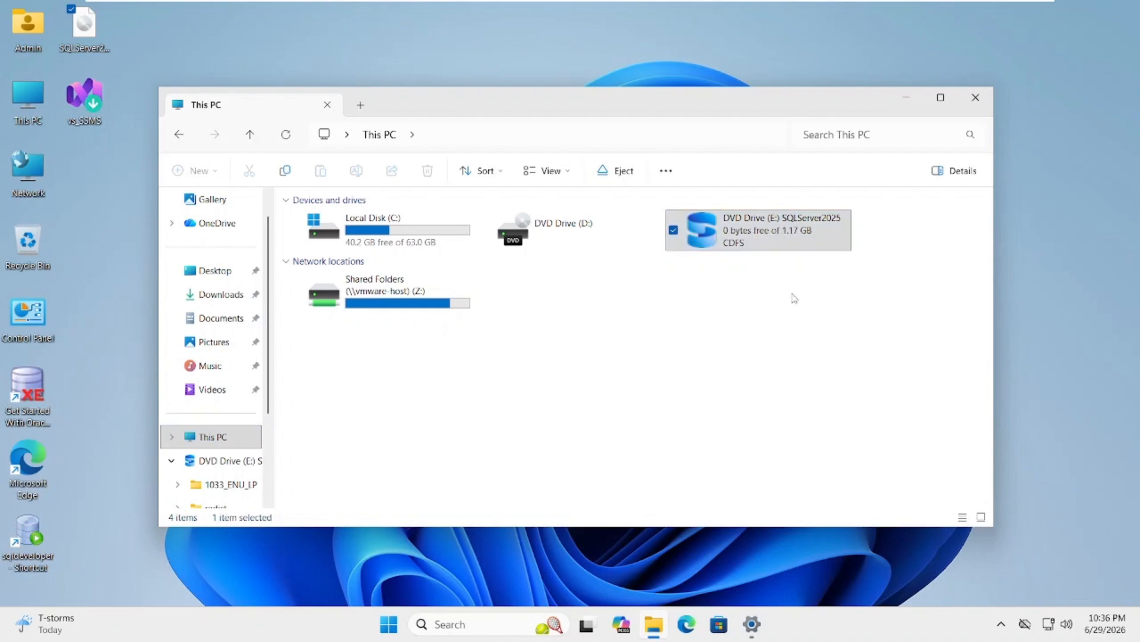
Run the SQL Server setup application as administrator, allow it to make changes, and minimize the File Explorer window
{"action": "scroll", "coordinate": [432, 288], "scroll_direction": "down", "scroll_amount": 3}
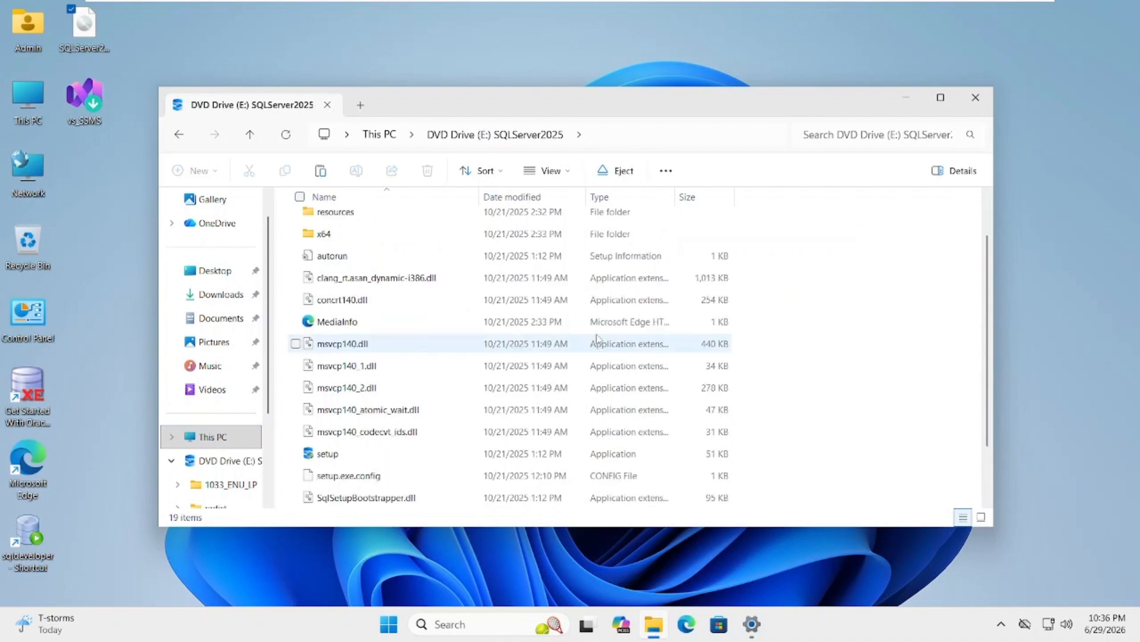
{"action": "double_click", "coordinate": [354, 391]}
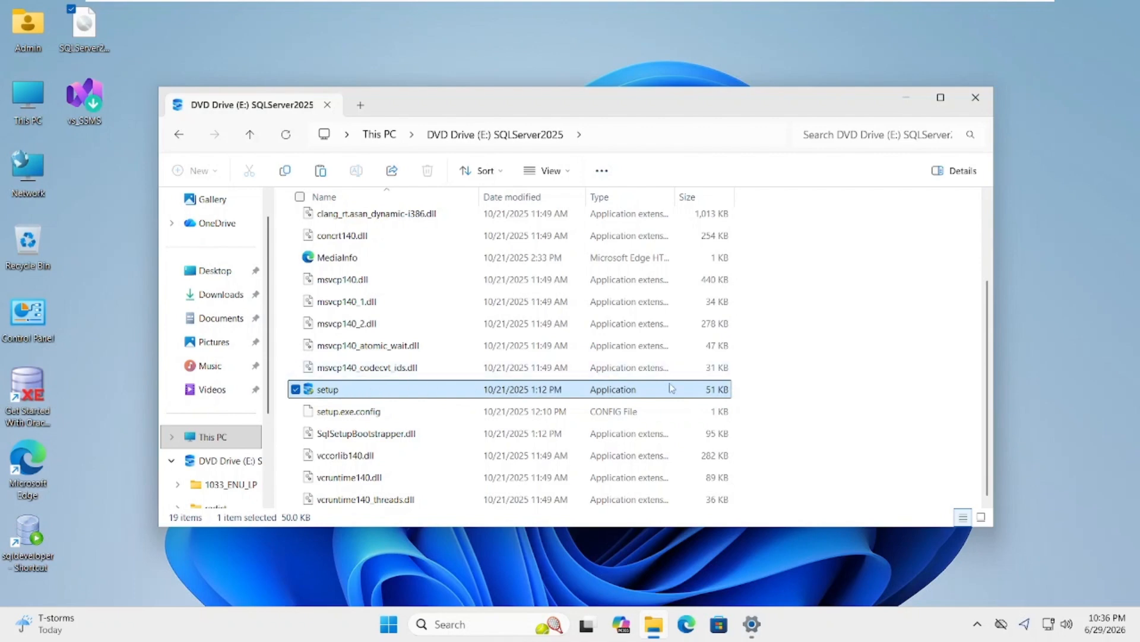
{"action": "right_click", "coordinate": [617, 395]}
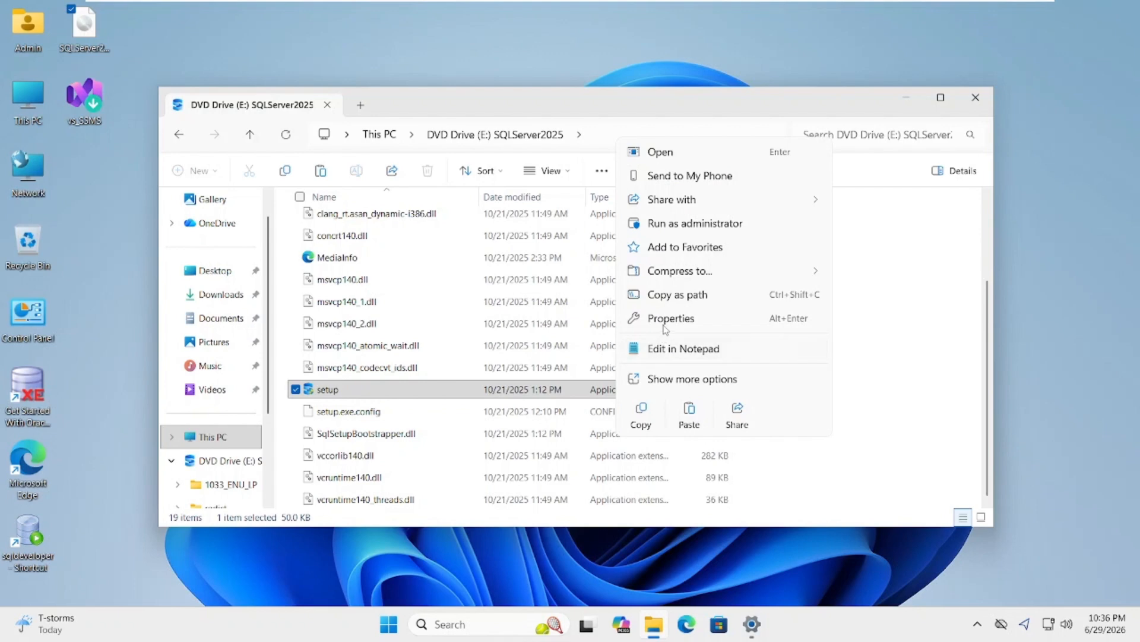
{"action": "left_click", "coordinate": [698, 231]}
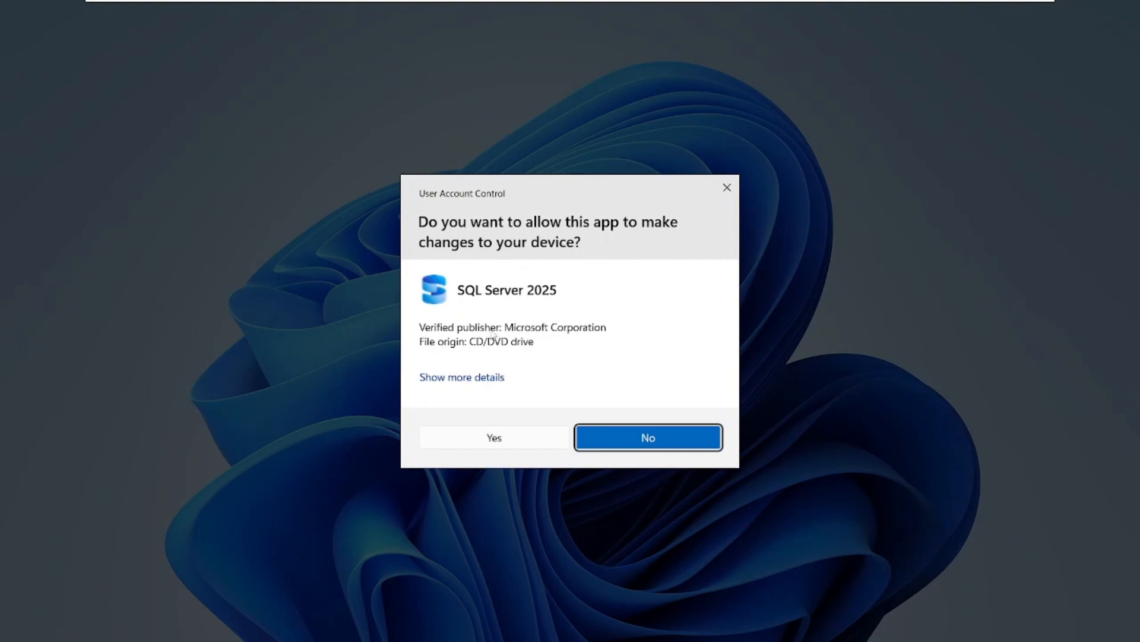
{"action": "left_click", "coordinate": [474, 441]}
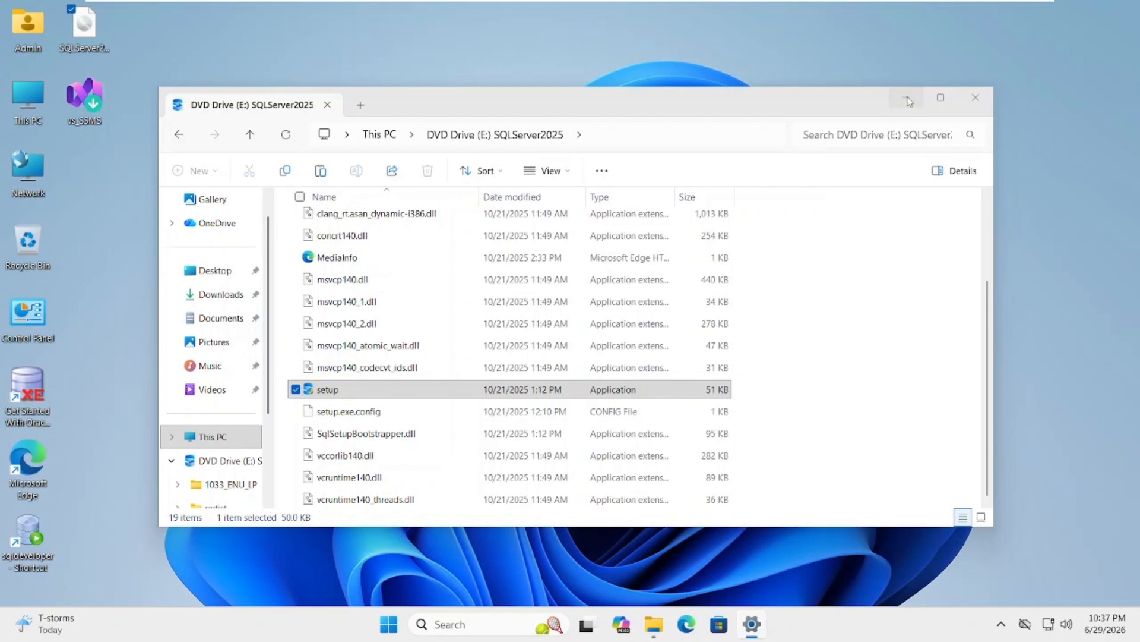
{"action": "left_click", "coordinate": [908, 100]}
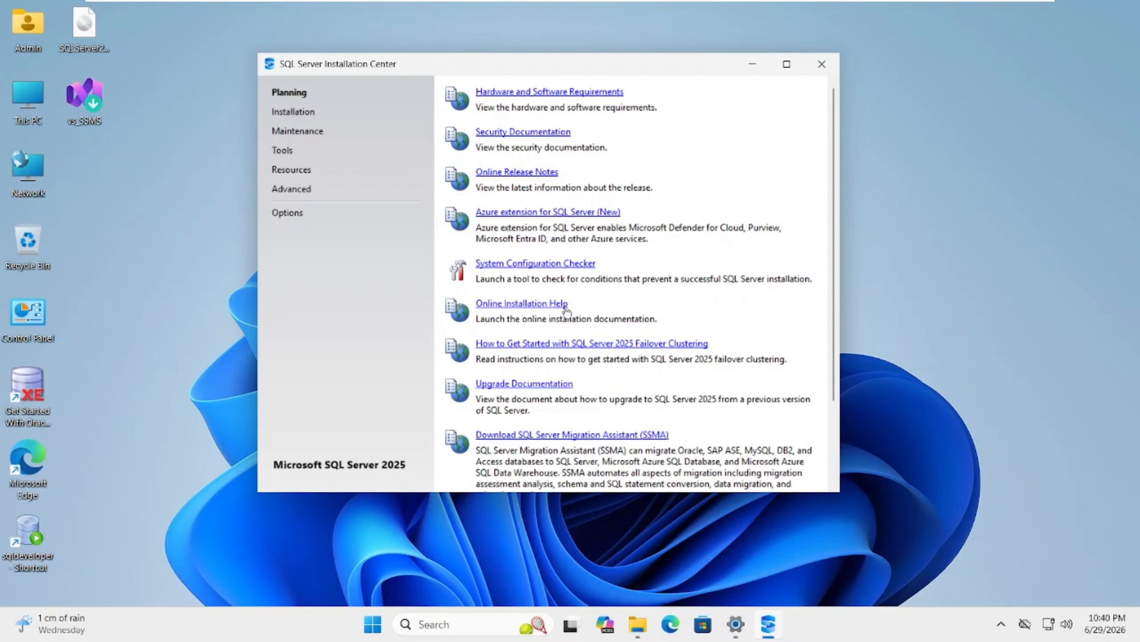
Start a new SQL Server standalone installation and minimize the Installation Center window
{"action": "left_click", "coordinate": [290, 114]}
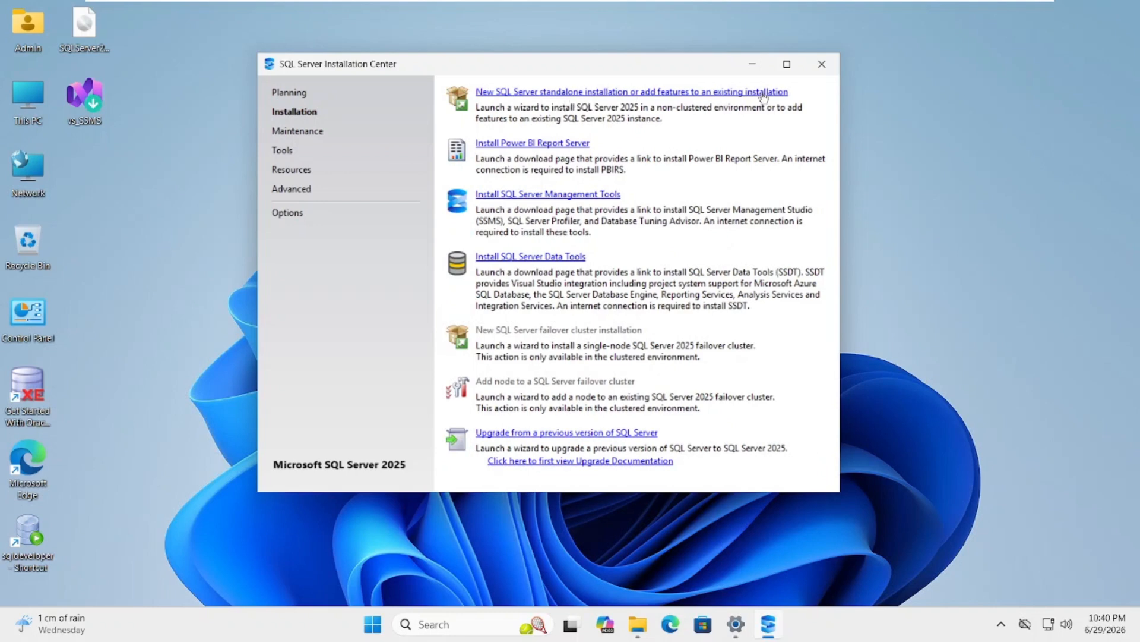
{"action": "left_click", "coordinate": [594, 93]}
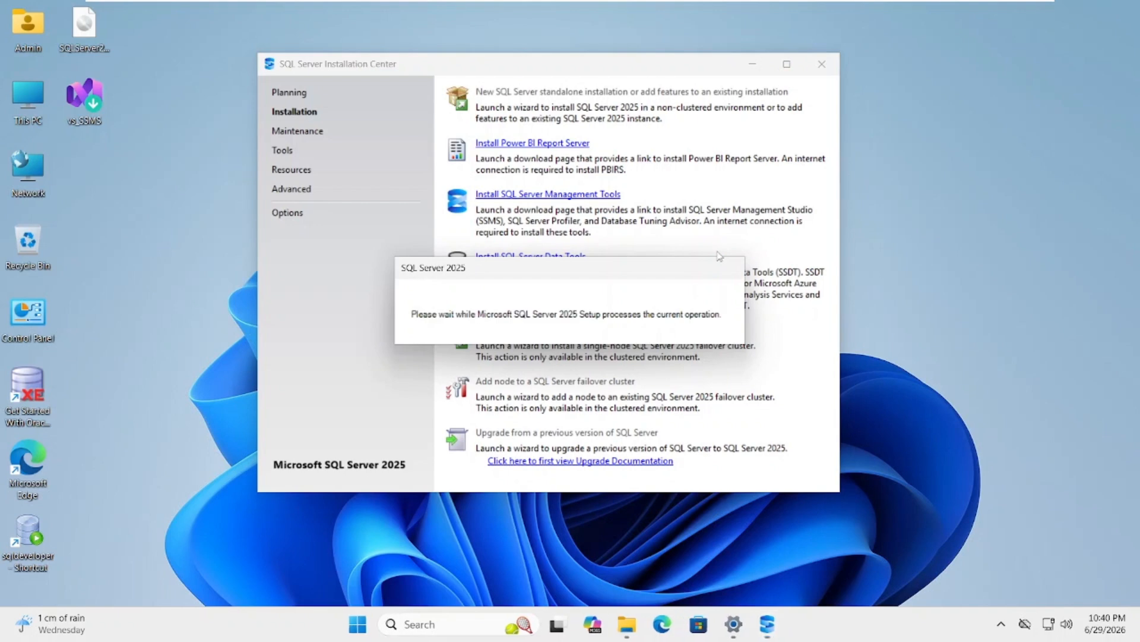
{"action": "left_click", "coordinate": [754, 65]}
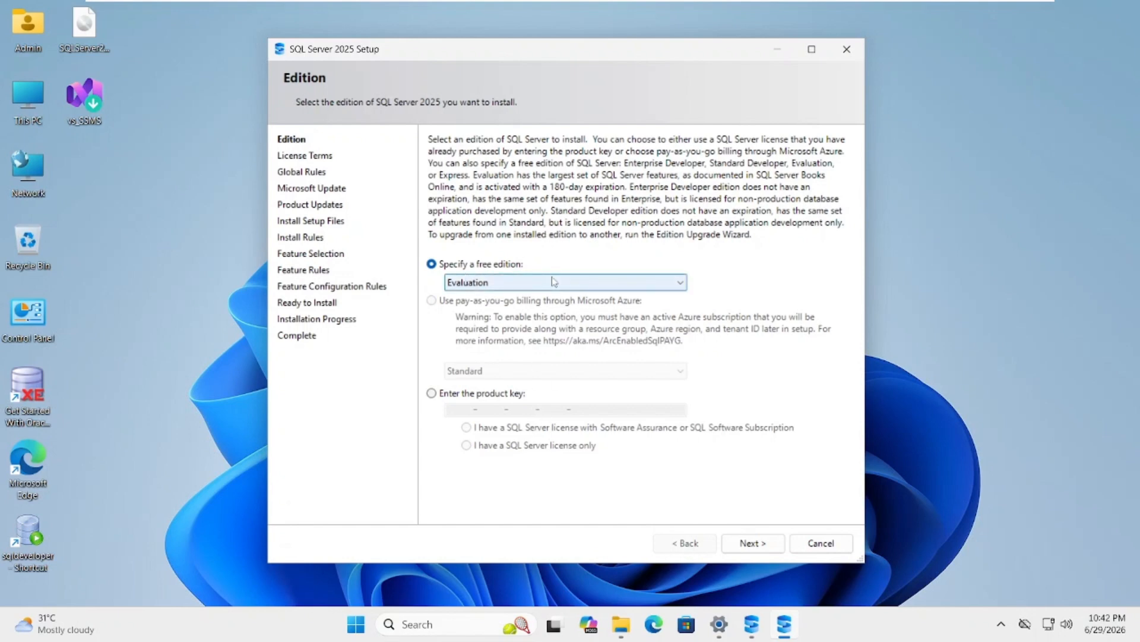
Proceed with the free Evaluation edition and accept the license terms
{"action": "left_click", "coordinate": [763, 546]}
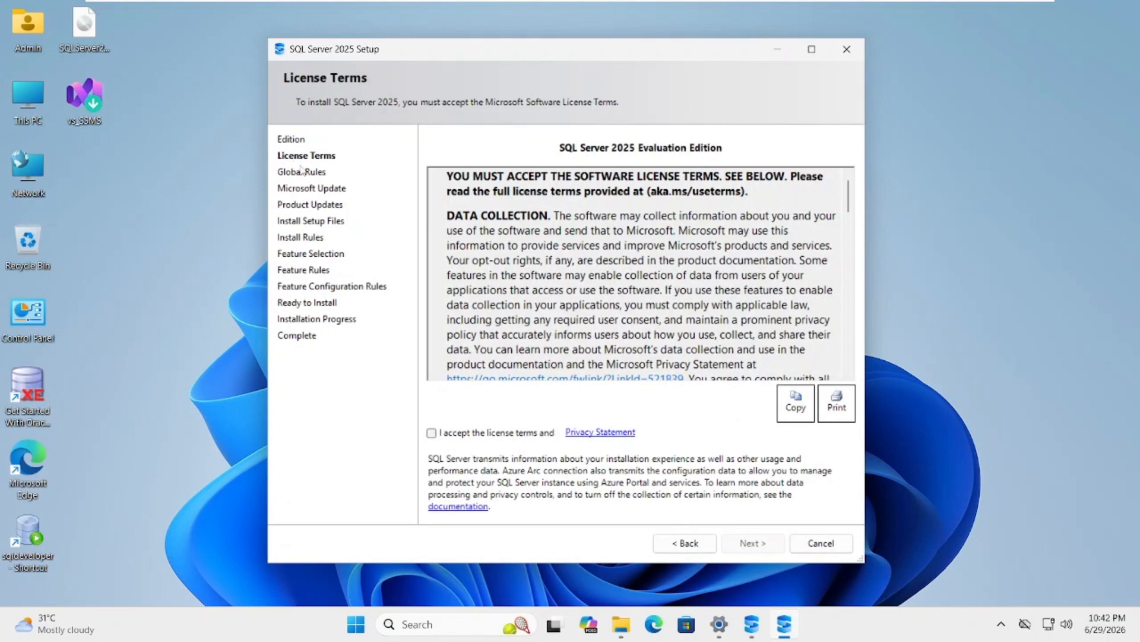
{"action": "left_click", "coordinate": [432, 434]}
{"action": "left_click", "coordinate": [741, 551]}
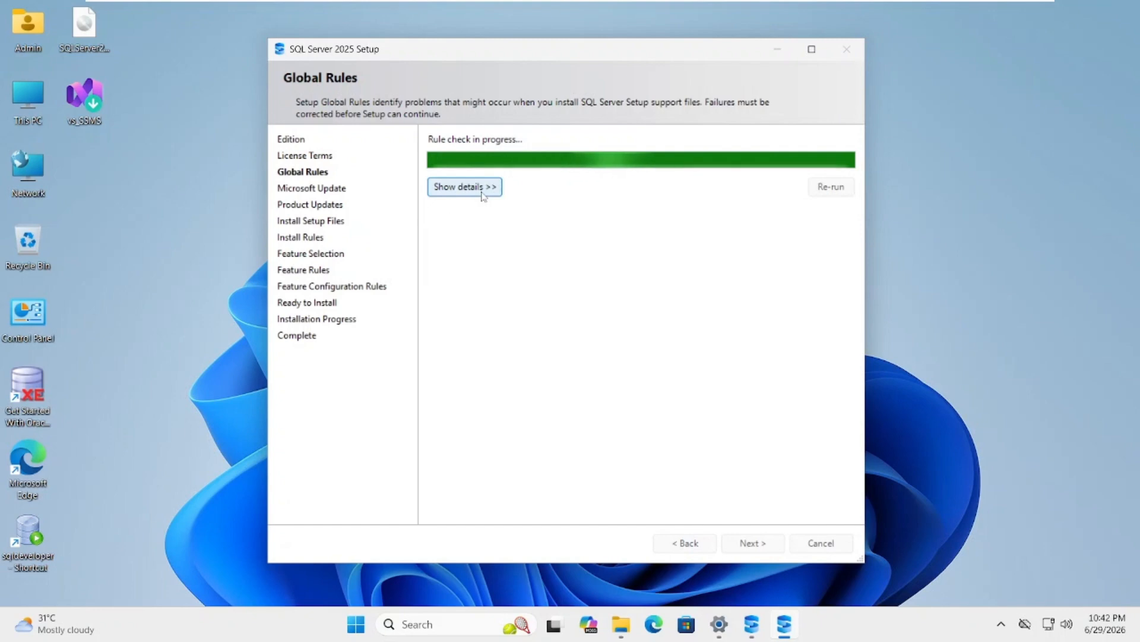
Review the detailed results of the Global Rules check and continue the setup
{"action": "left_click", "coordinate": [469, 187]}
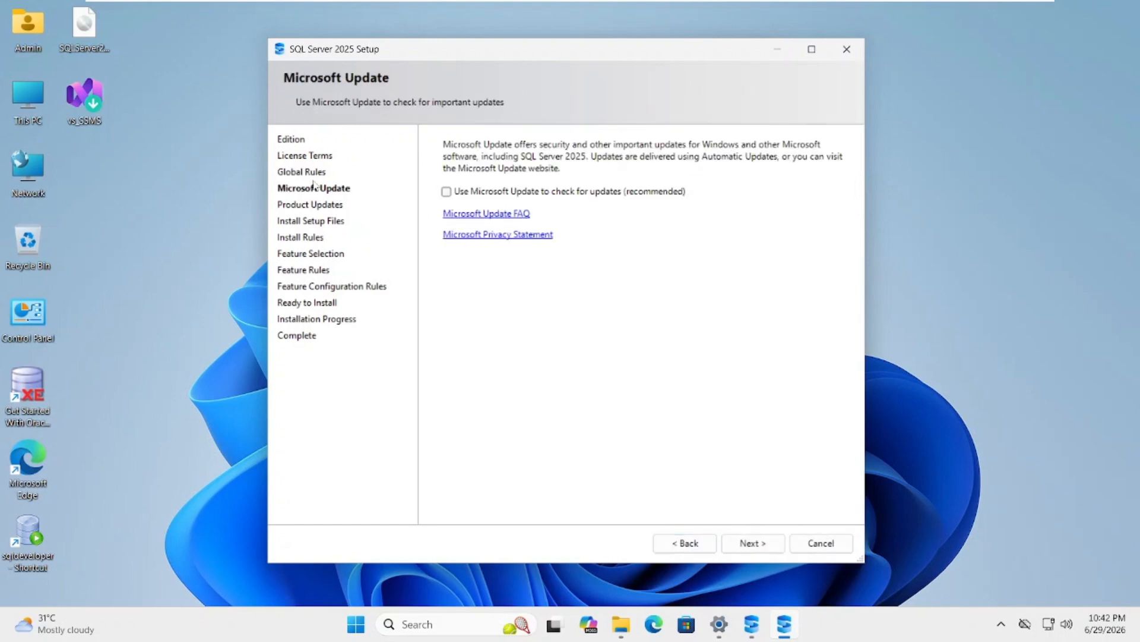
{"action": "left_click", "coordinate": [686, 544]}
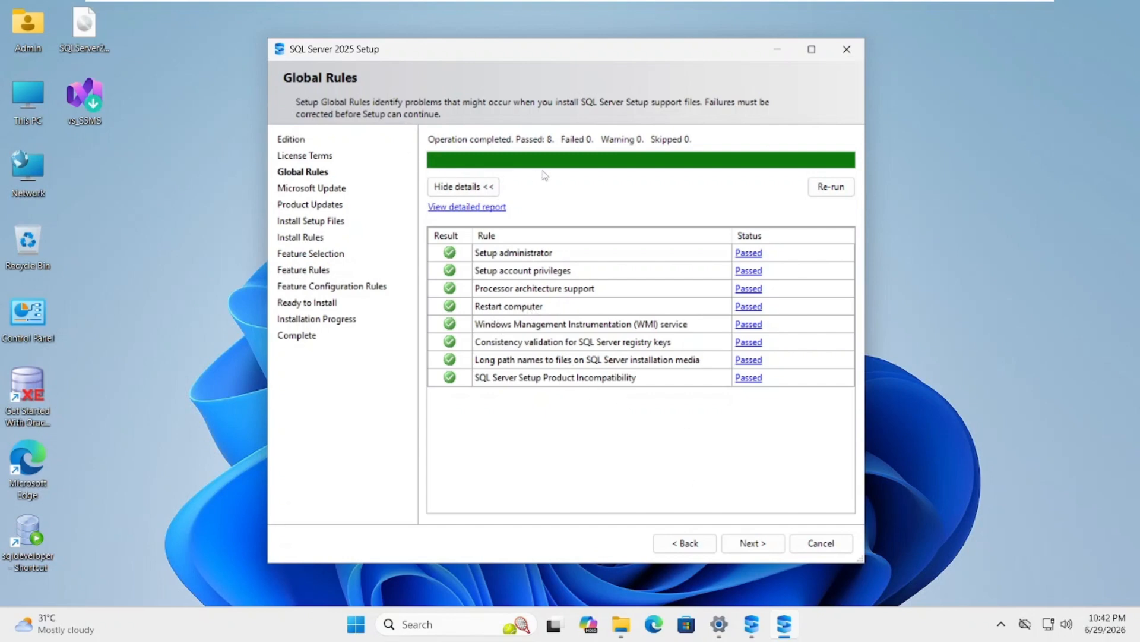
{"action": "left_click", "coordinate": [736, 542]}
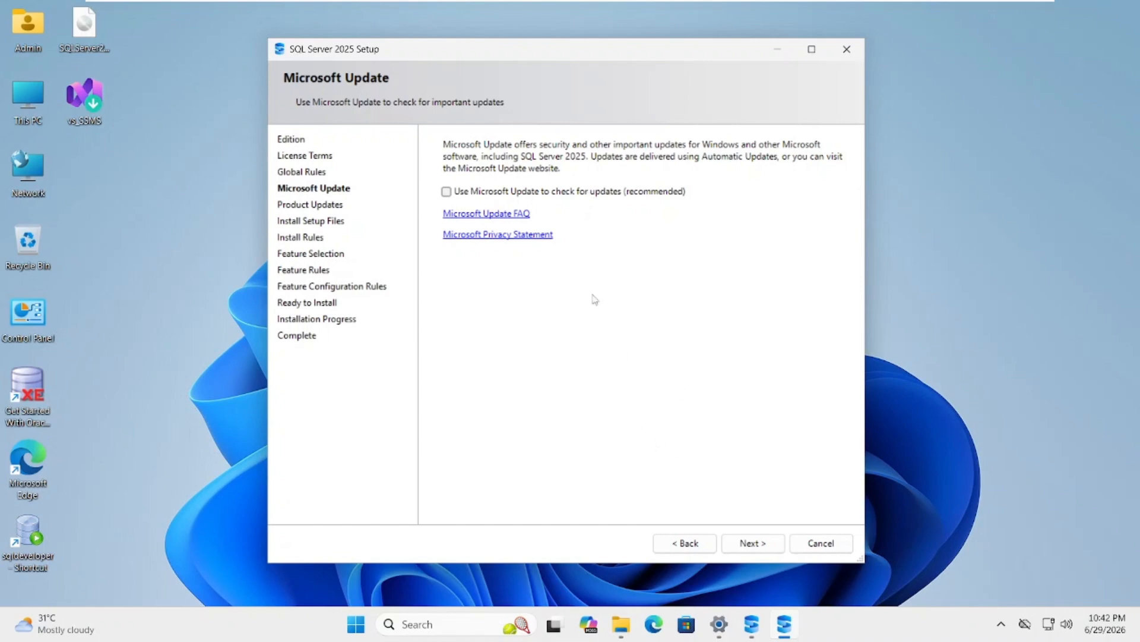
Continue without Microsoft Update and proceed past the Product Updates and Install Rules pages to Feature Selection
{"action": "left_click", "coordinate": [752, 549]}
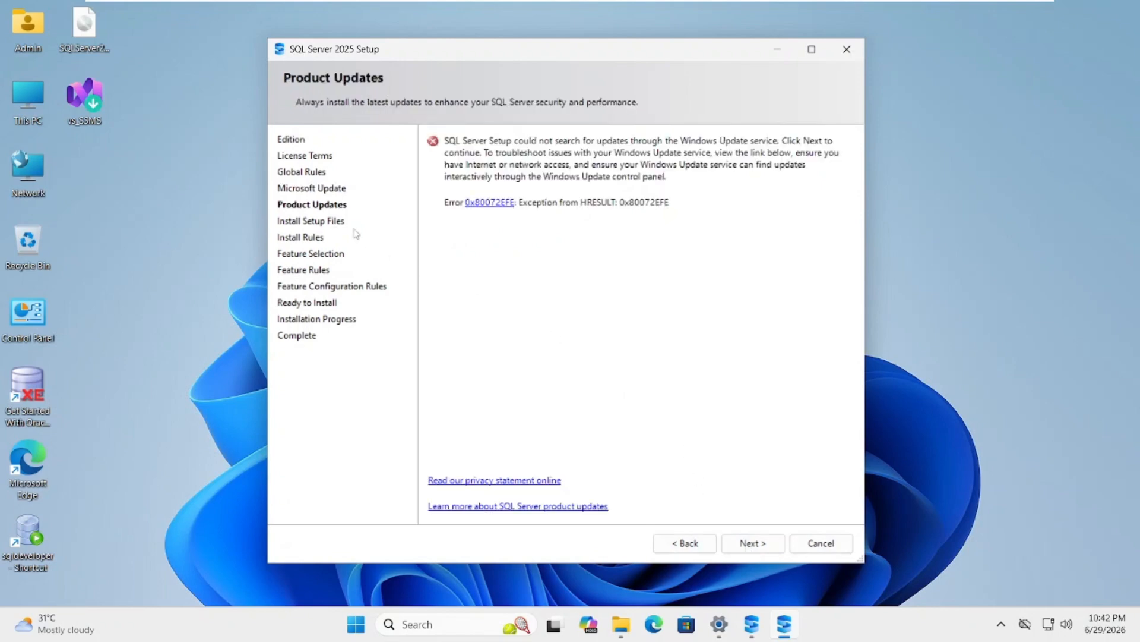
{"action": "left_click", "coordinate": [750, 543]}
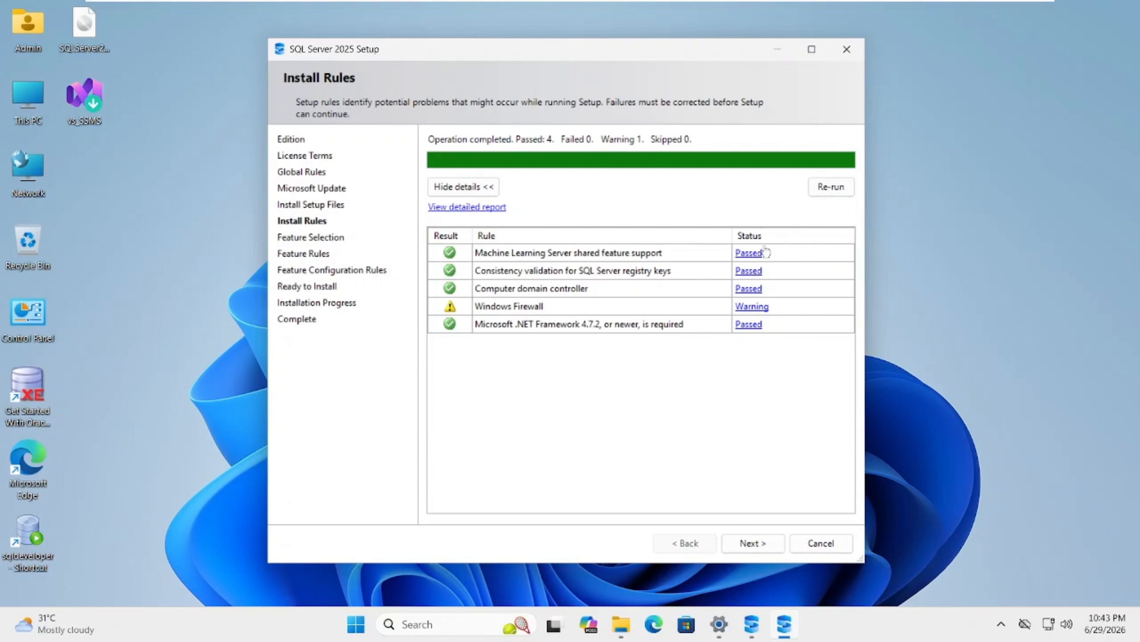
{"action": "left_click", "coordinate": [736, 543]}
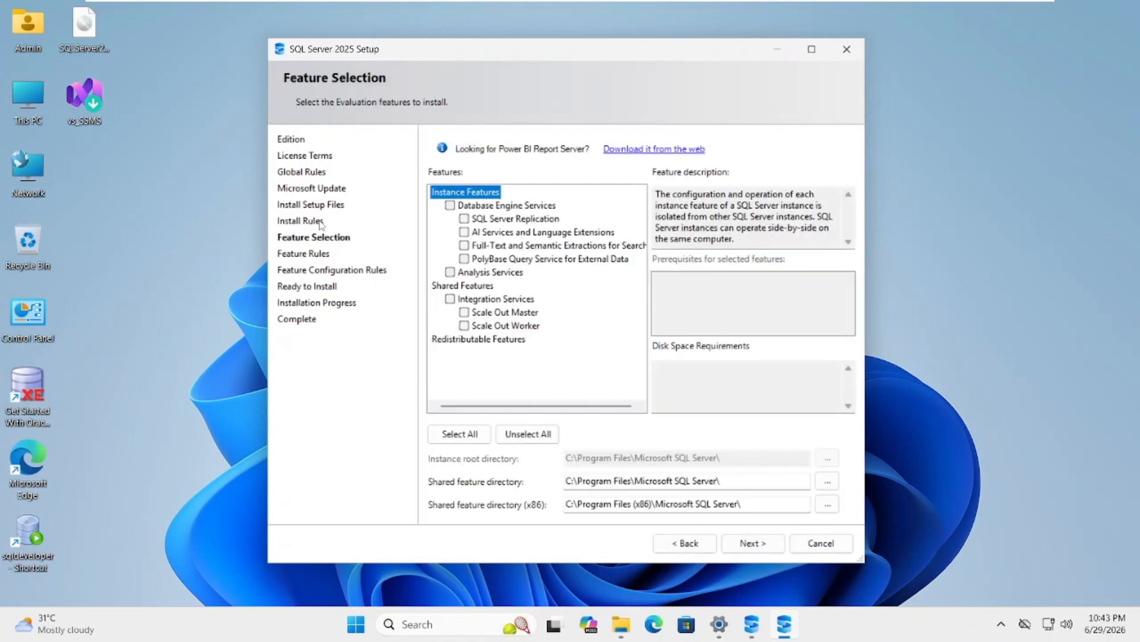
Select Database Engine Services with SQL Server Replication, Full-Text and Semantic Extractions for Search, and Analysis Services as the features to install
{"action": "left_click", "coordinate": [450, 206]}
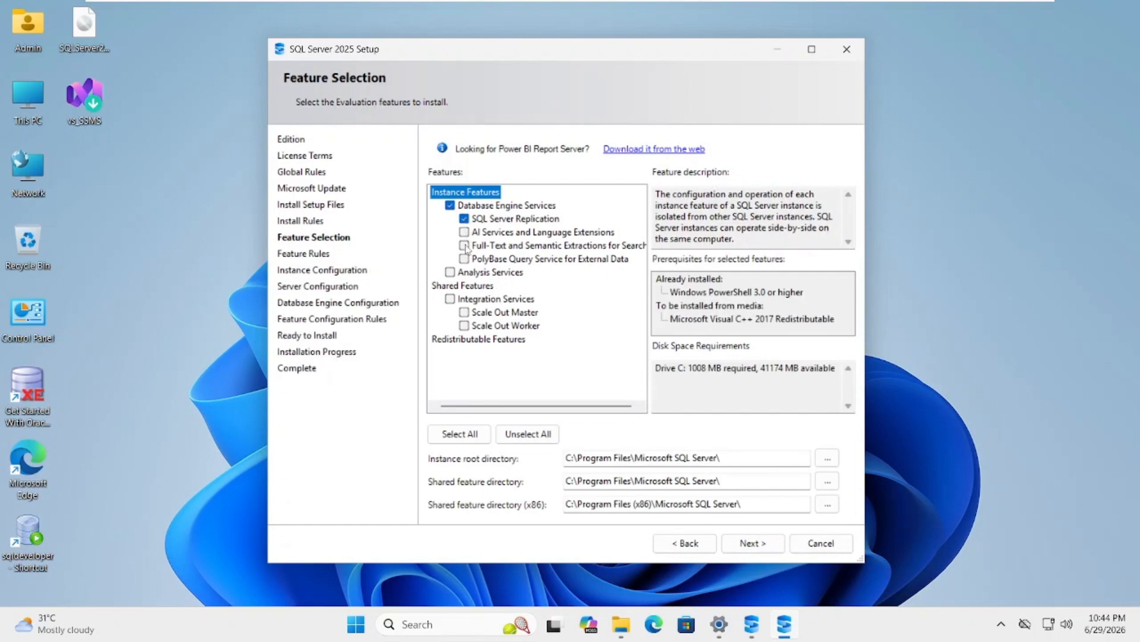
{"action": "left_click", "coordinate": [464, 246]}
{"action": "left_click", "coordinate": [451, 272]}
{"action": "left_click", "coordinate": [739, 541]}
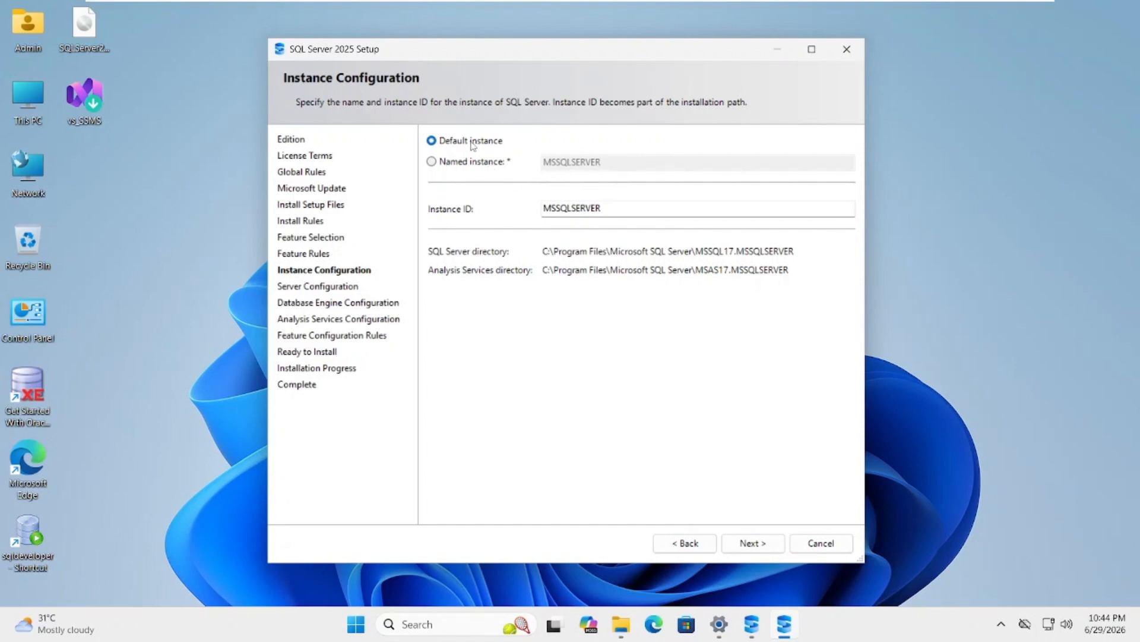
Accept the default instance MSSQLSERVER and the default service account settings
{"action": "left_click", "coordinate": [752, 542]}
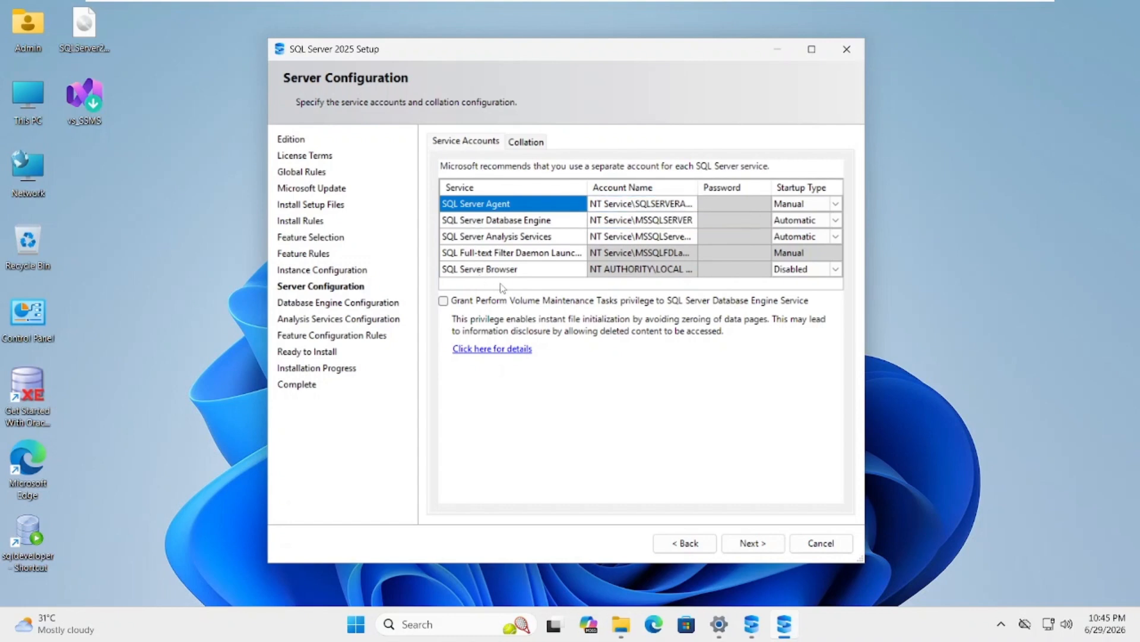
{"action": "left_click", "coordinate": [759, 544]}
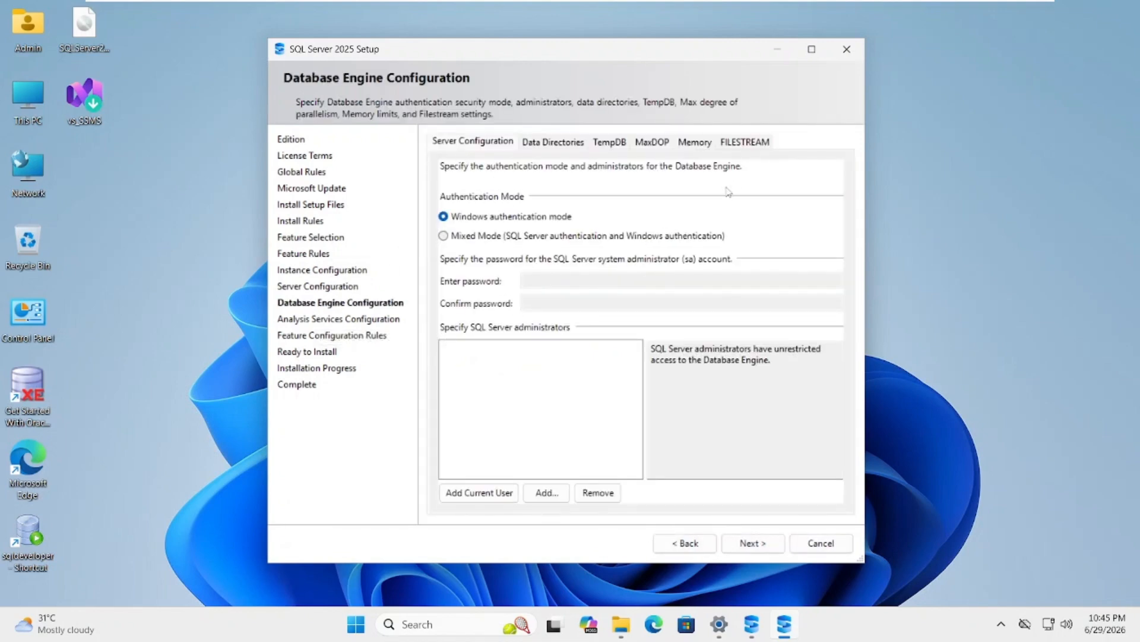
Enable FILESTREAM for Transact-SQL access and file I/O access, and allow remote clients access to FILESTREAM data
{"action": "left_click", "coordinate": [758, 143]}
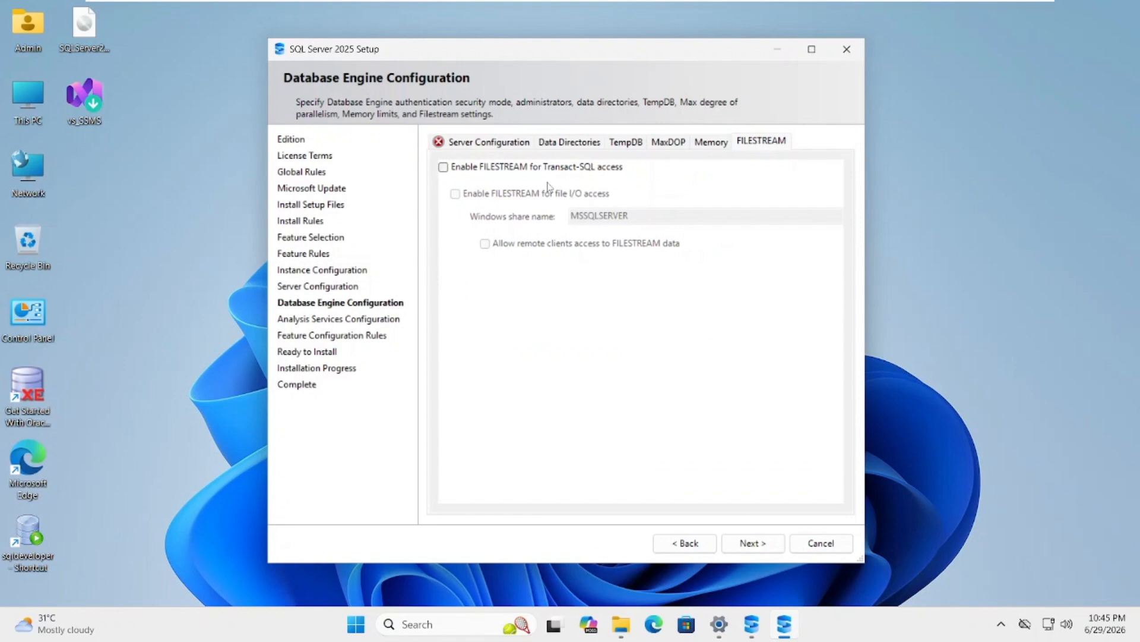
{"action": "left_click", "coordinate": [444, 167]}
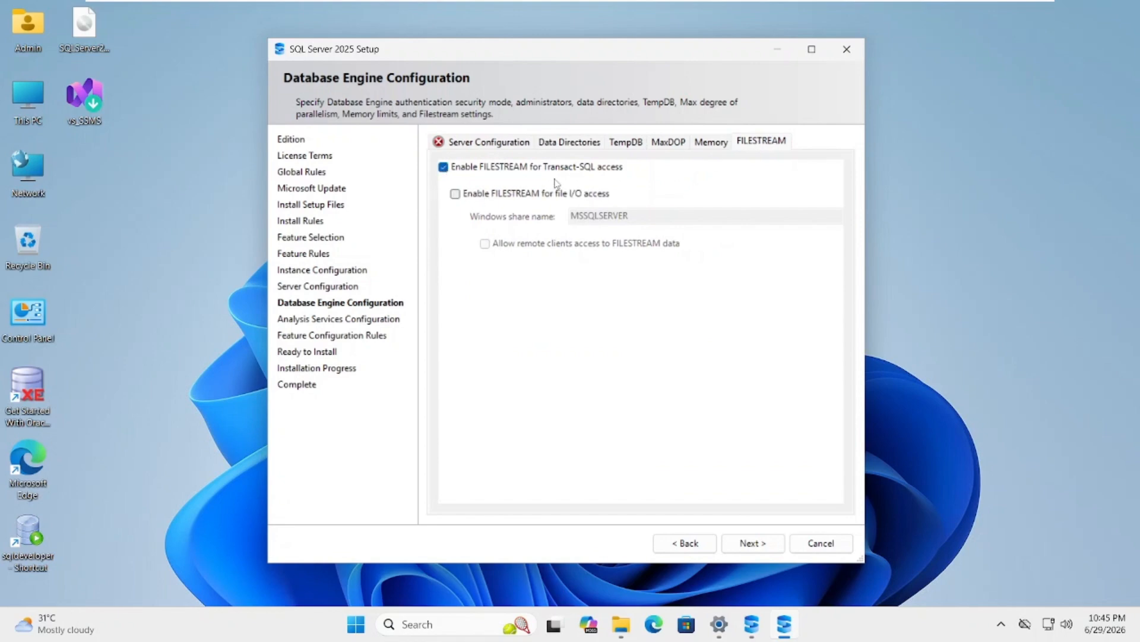
{"action": "left_click", "coordinate": [456, 195]}
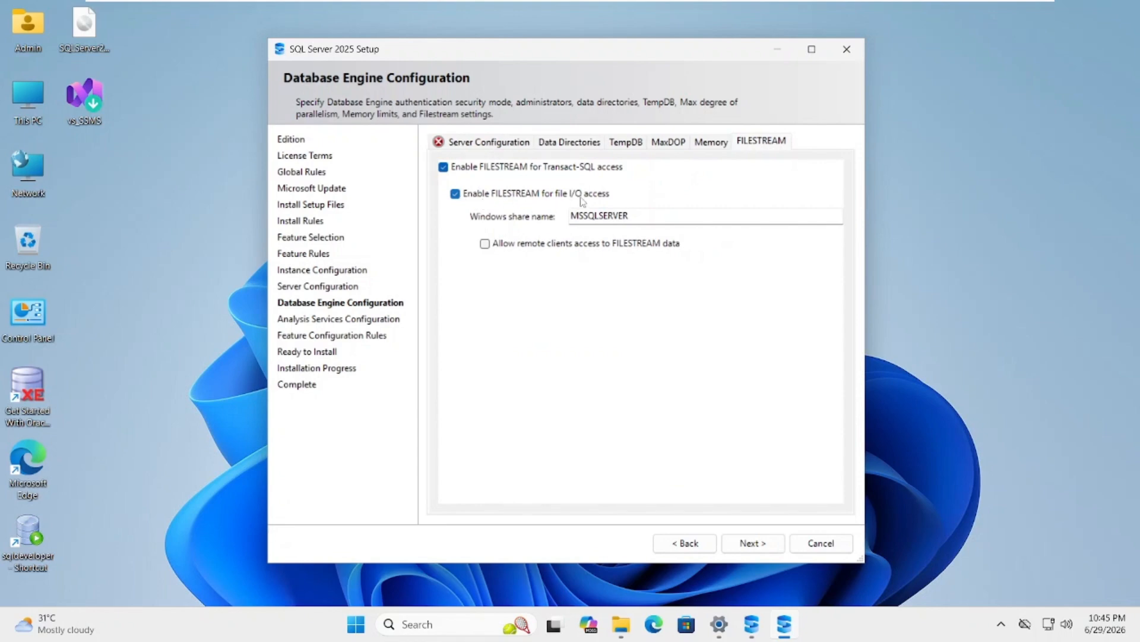
{"action": "left_click", "coordinate": [486, 244]}
Set Mixed Mode authentication with a confirmed sa account password, and add the current user as a SQL Server administrator
{"action": "left_click", "coordinate": [485, 146]}
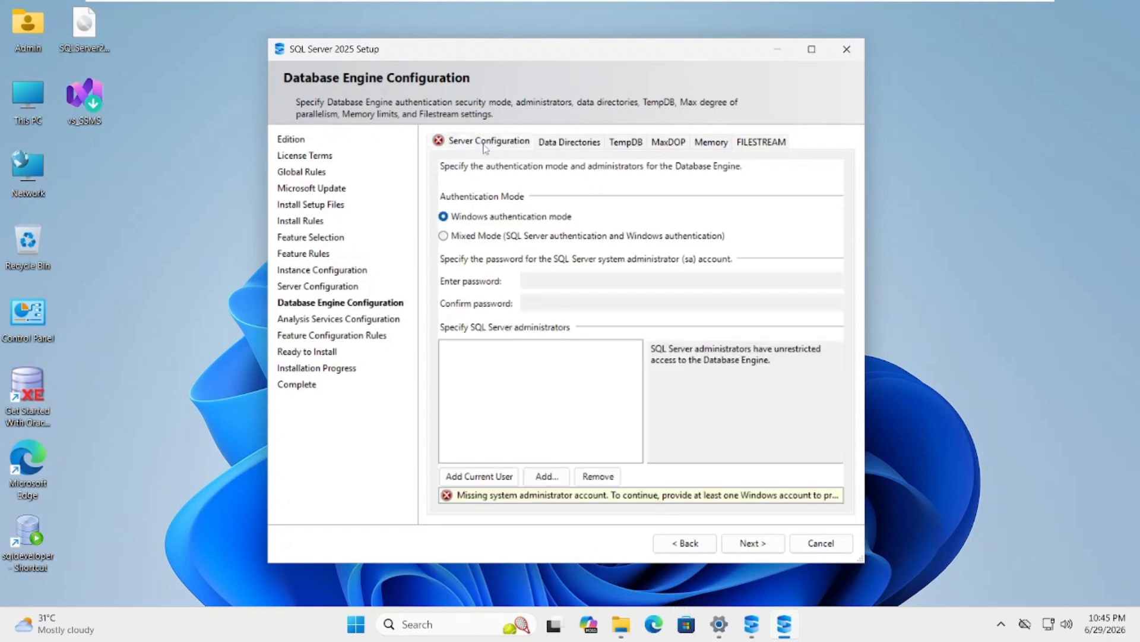
{"action": "left_click", "coordinate": [457, 238]}
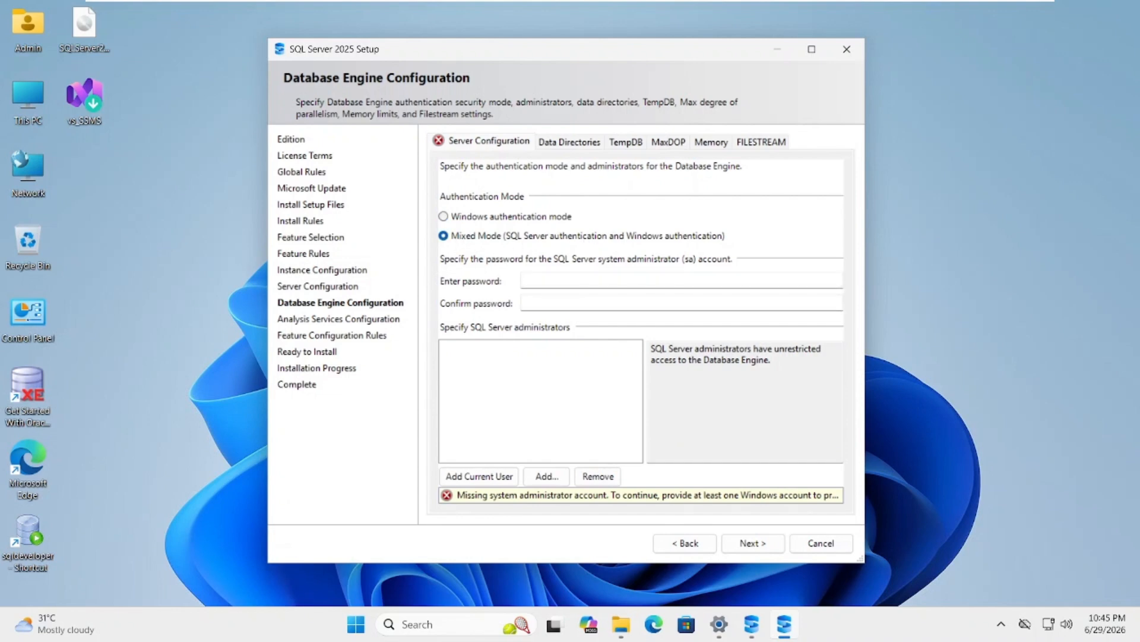
{"action": "left_click", "coordinate": [562, 280]}
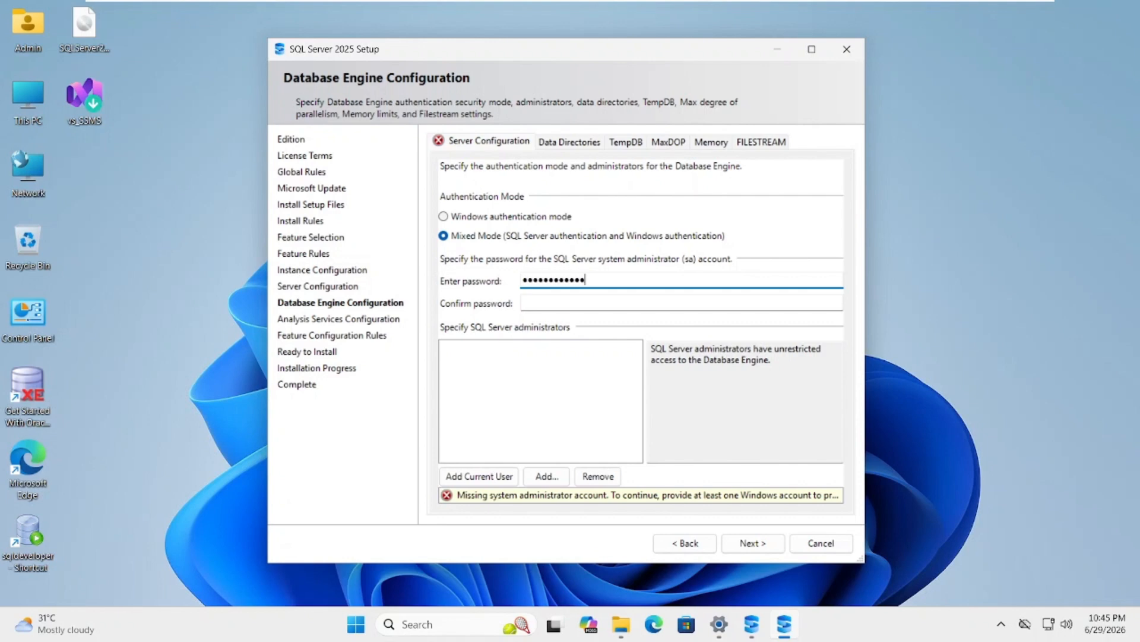
{"action": "left_click", "coordinate": [525, 303]}
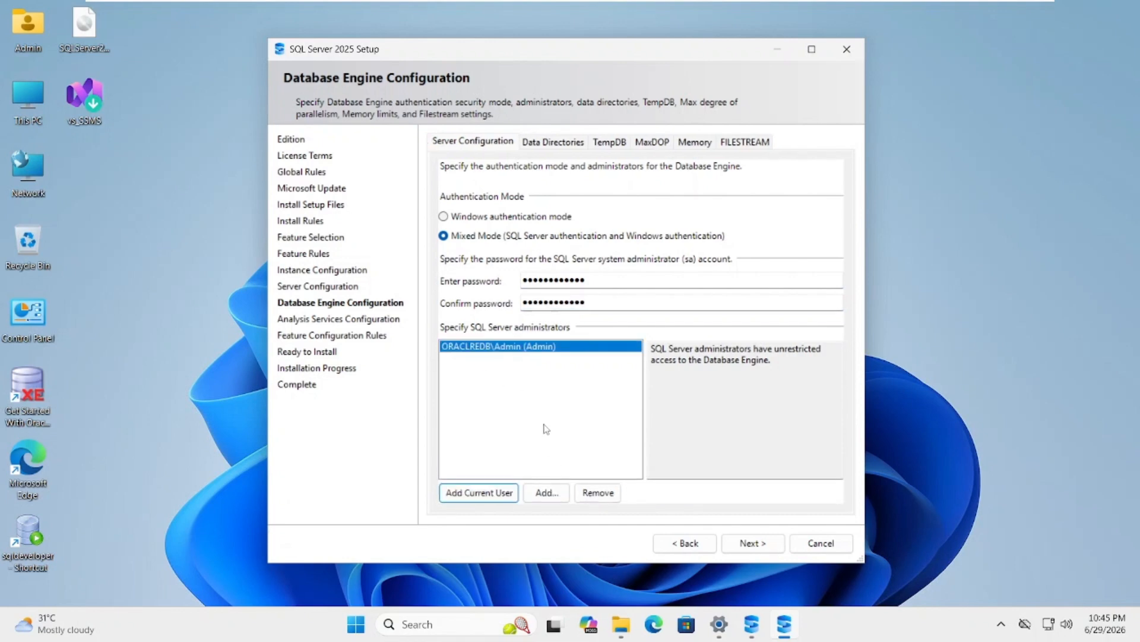
Add the local Administrators group to the SQL Server administrators, checking the name before accepting it
{"action": "left_click", "coordinate": [546, 492]}
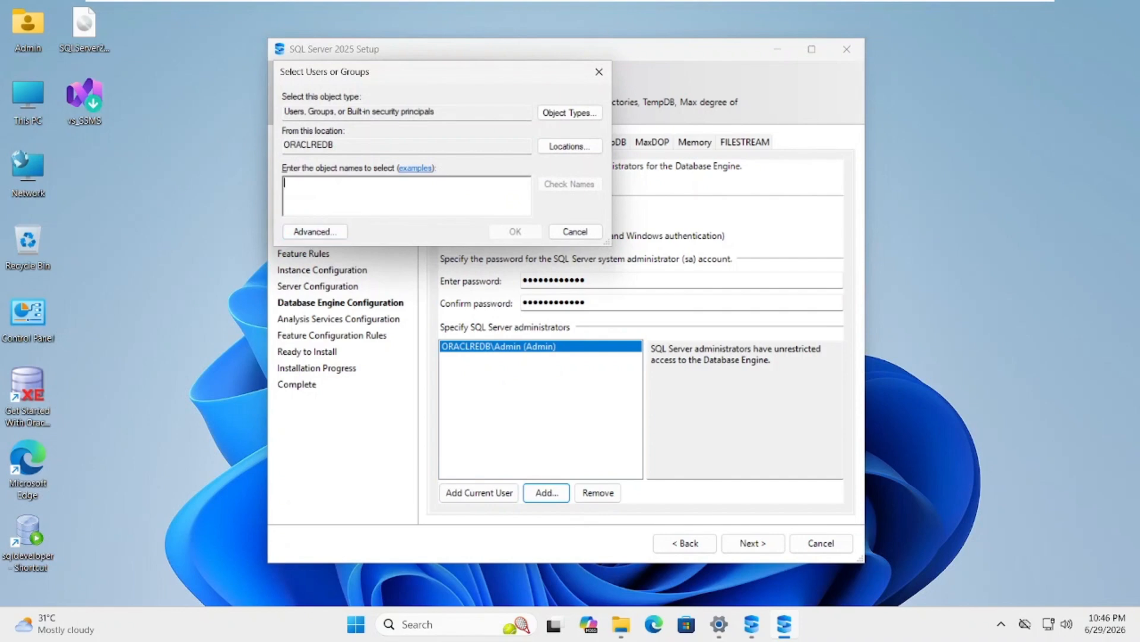
{"action": "type", "text": "ad"}
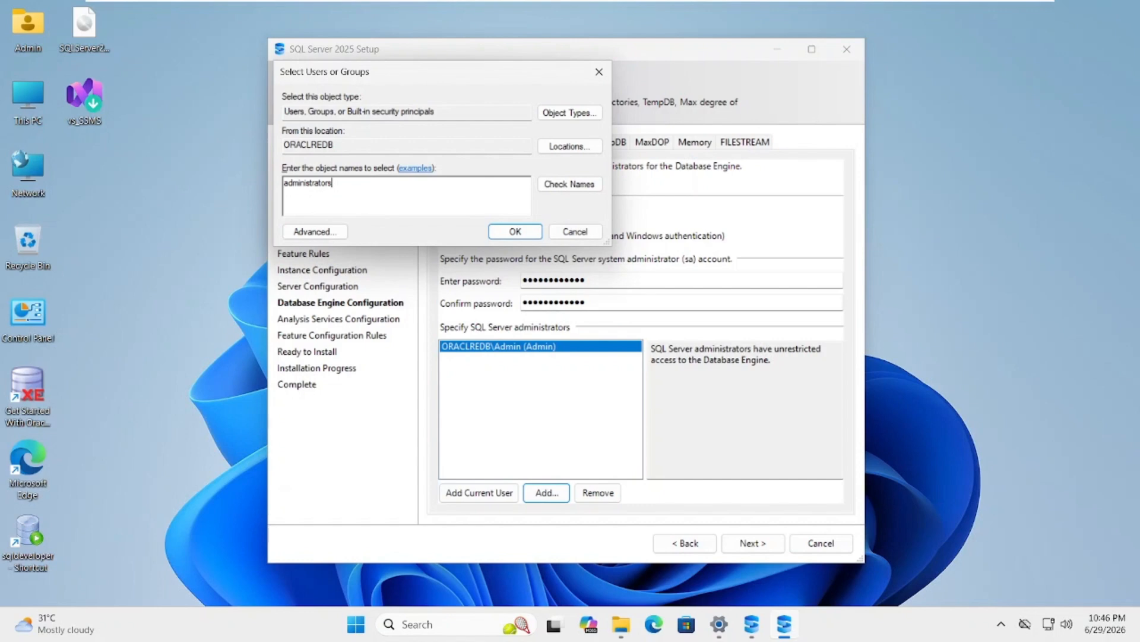
{"action": "type", "text": "ministrators"}
{"action": "key", "text": "ctrl+k"}
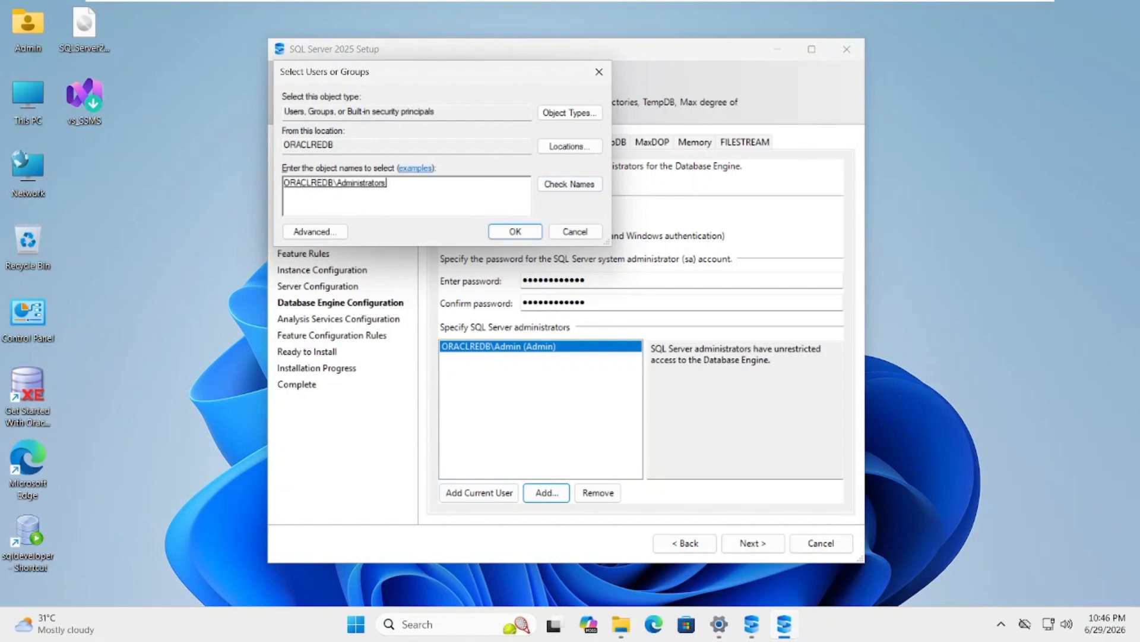
{"action": "left_click", "coordinate": [527, 233]}
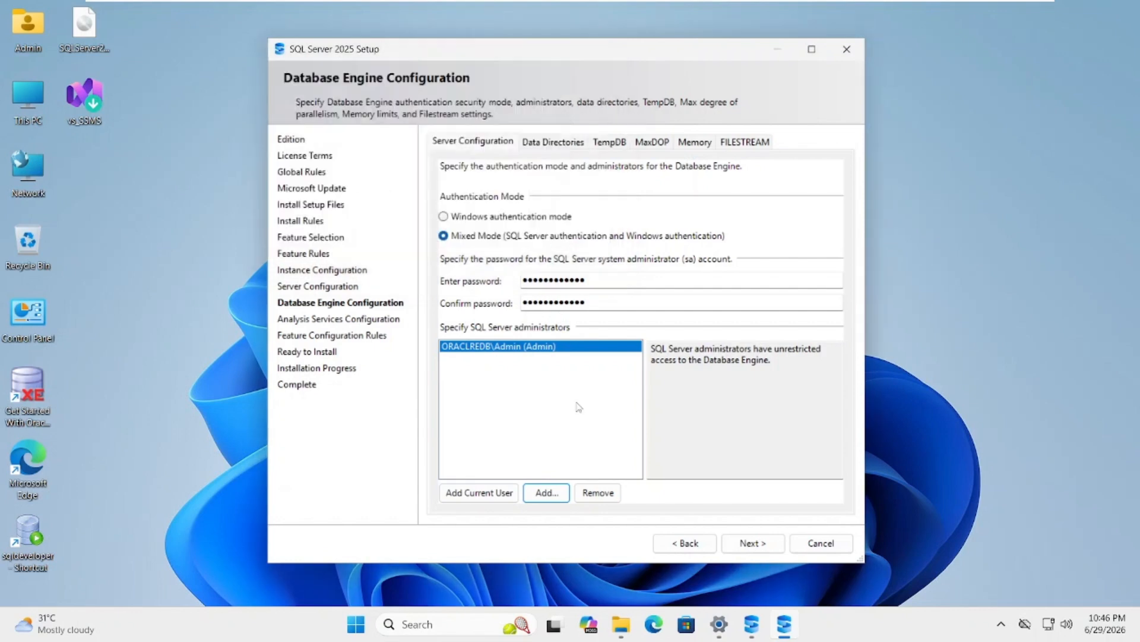
Proceed to Analysis Services Configuration, keep Tabular Mode with the current user as administrator, and continue to Ready to Install
{"action": "left_click", "coordinate": [750, 544]}
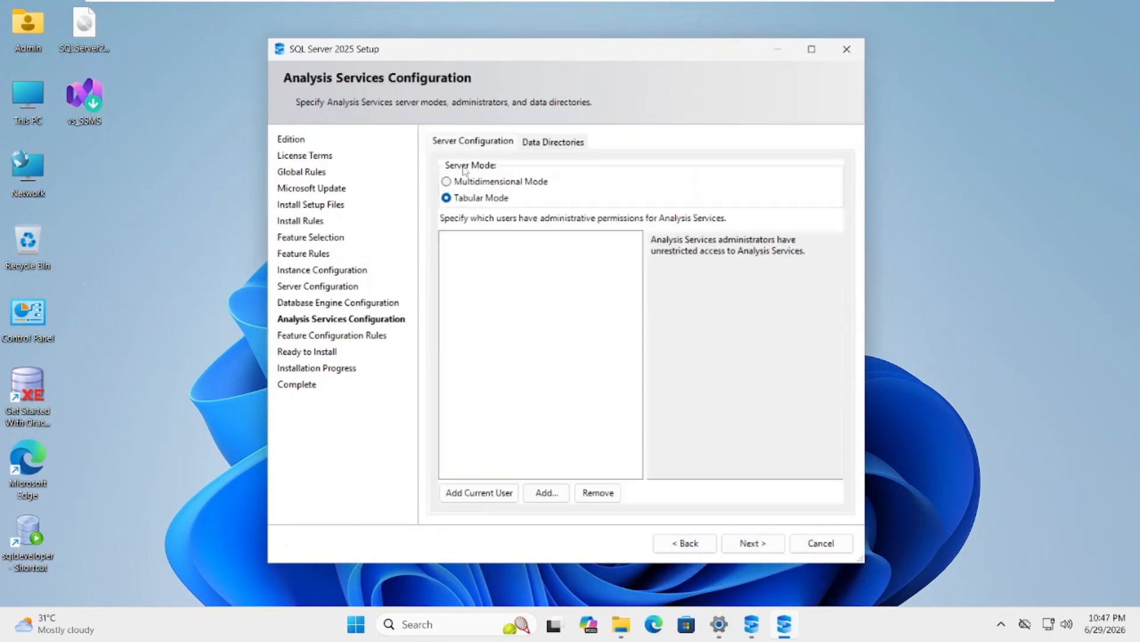
{"action": "left_click", "coordinate": [490, 496]}
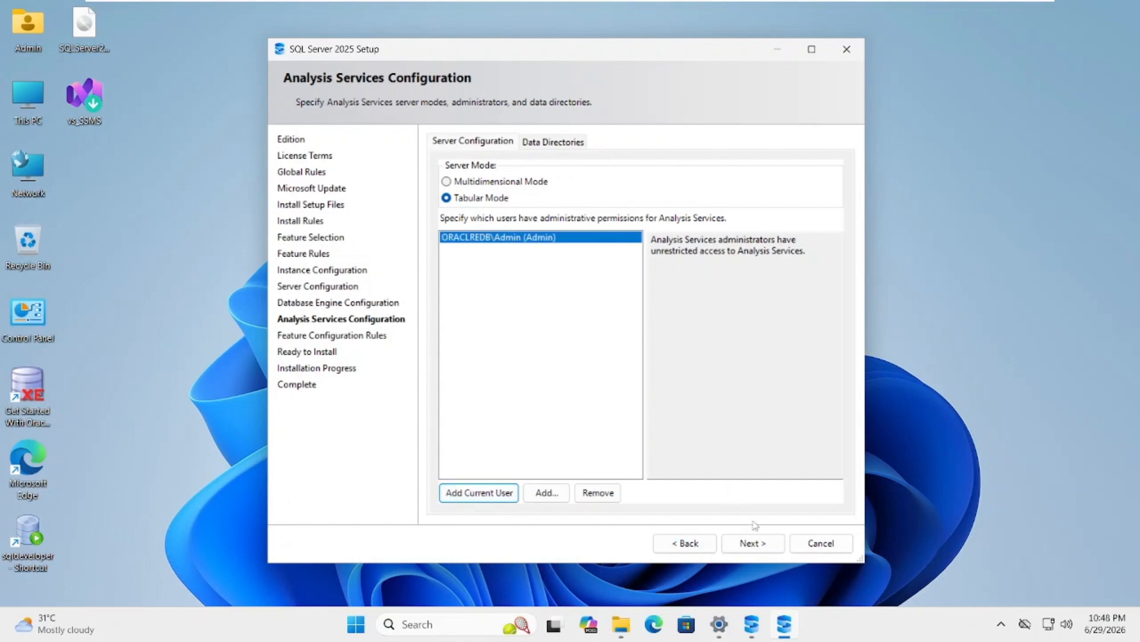
{"action": "left_click", "coordinate": [762, 545]}
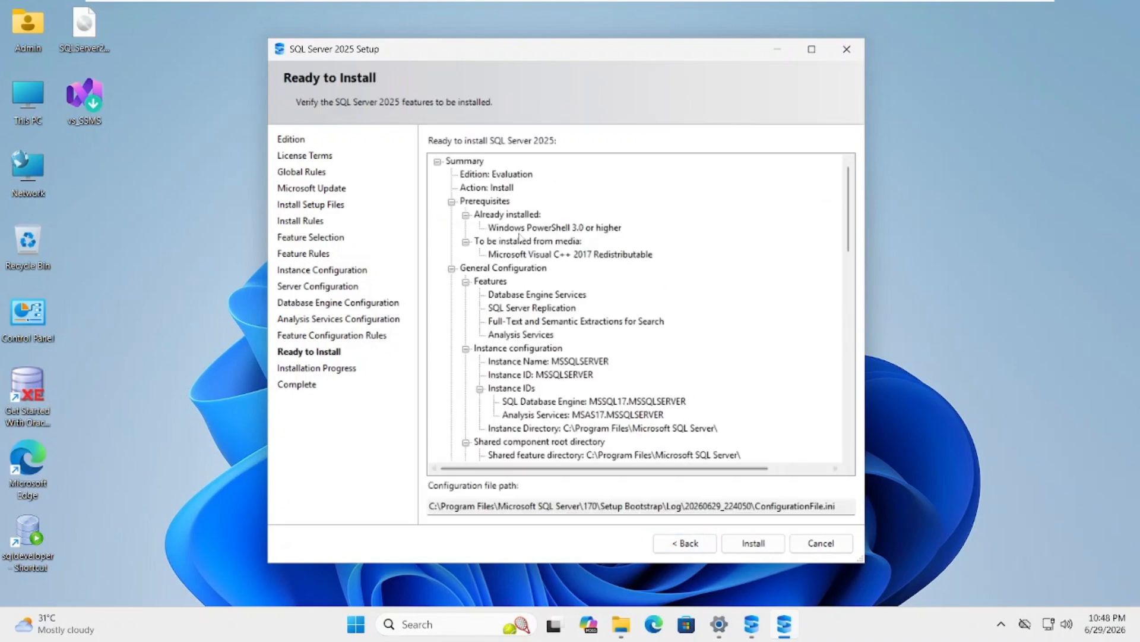
Review the Ready to Install summary, then run the installation through to completion and close Setup
{"action": "scroll", "coordinate": [654, 416], "scroll_direction": "down", "scroll_amount": 12}
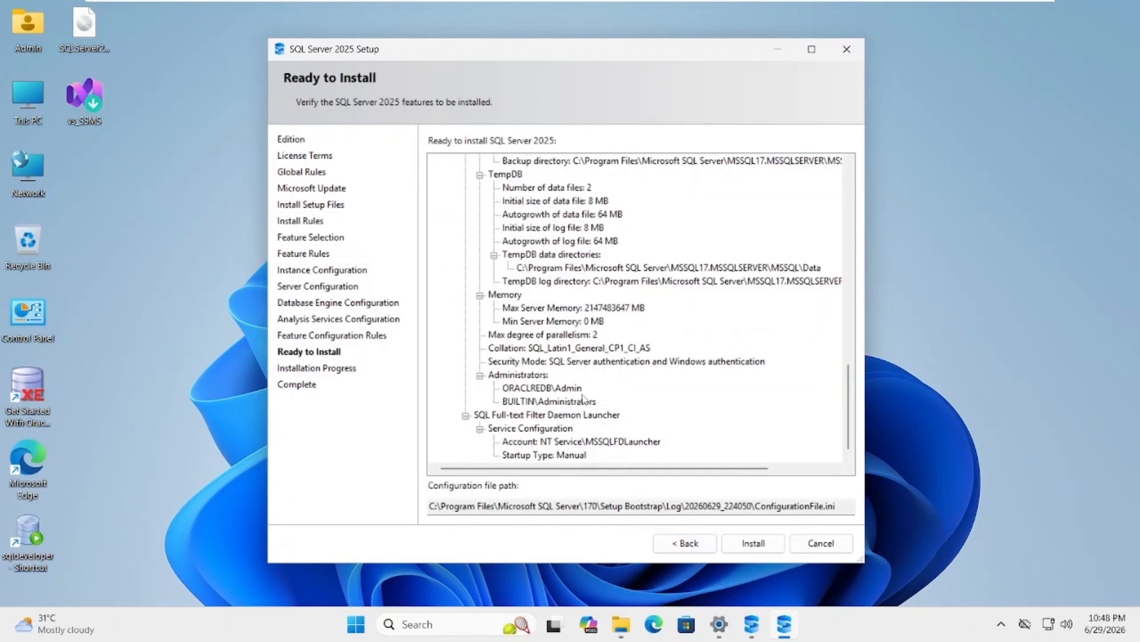
{"action": "scroll", "coordinate": [584, 396], "scroll_direction": "up", "scroll_amount": 12}
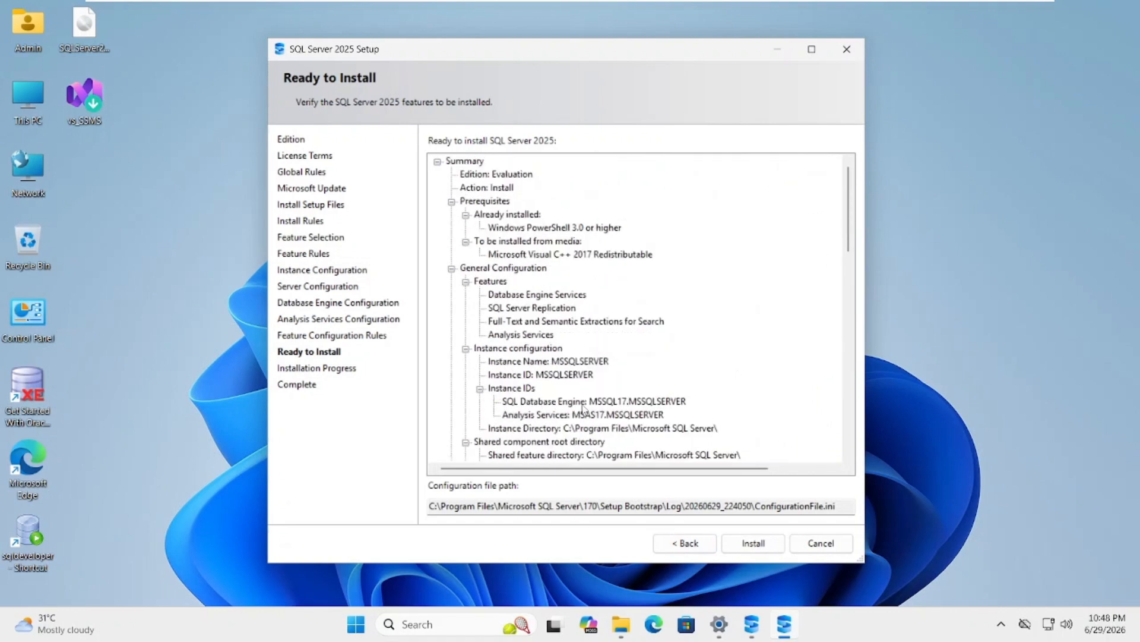
{"action": "left_click", "coordinate": [761, 547]}
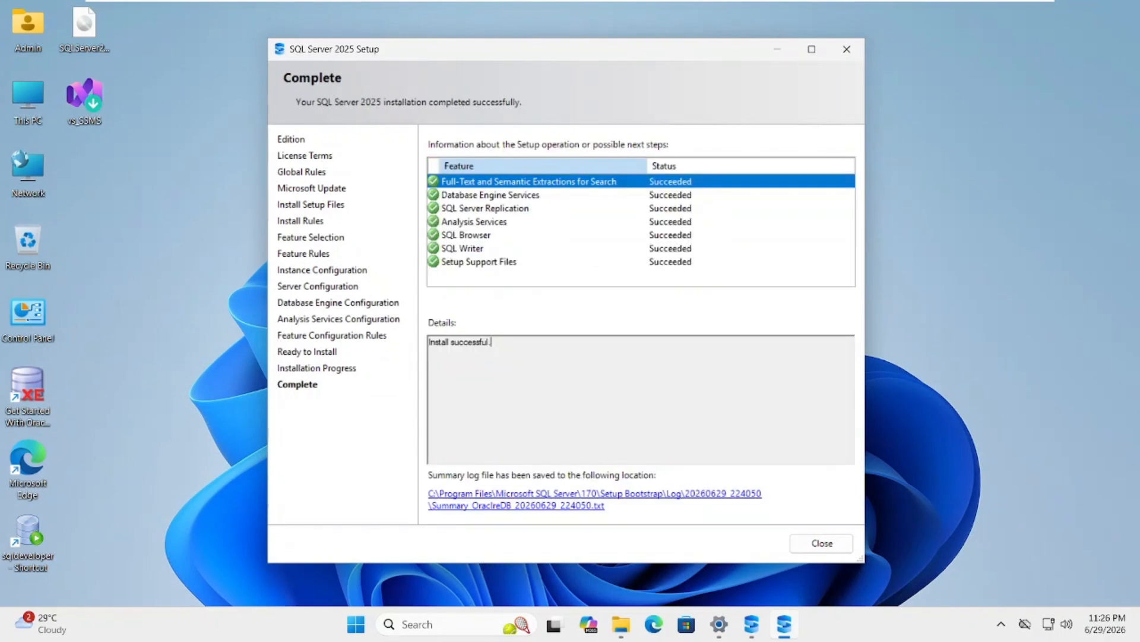
{"action": "left_click_drag", "start_coordinate": [520, 57], "coordinate": [543, 53]}
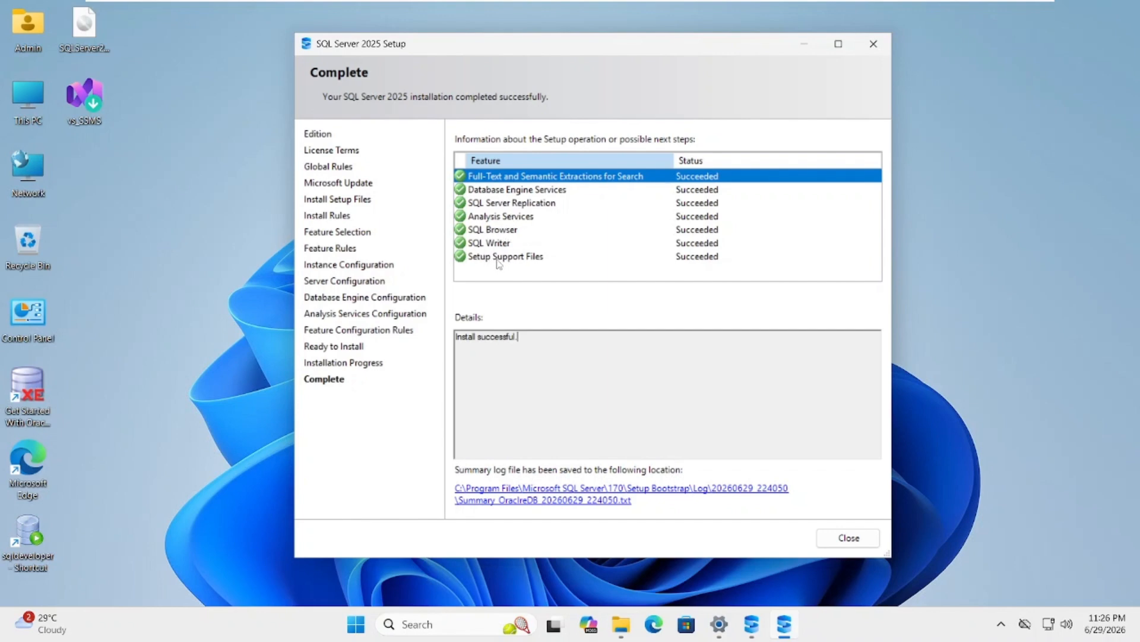
{"action": "left_click", "coordinate": [849, 540]}
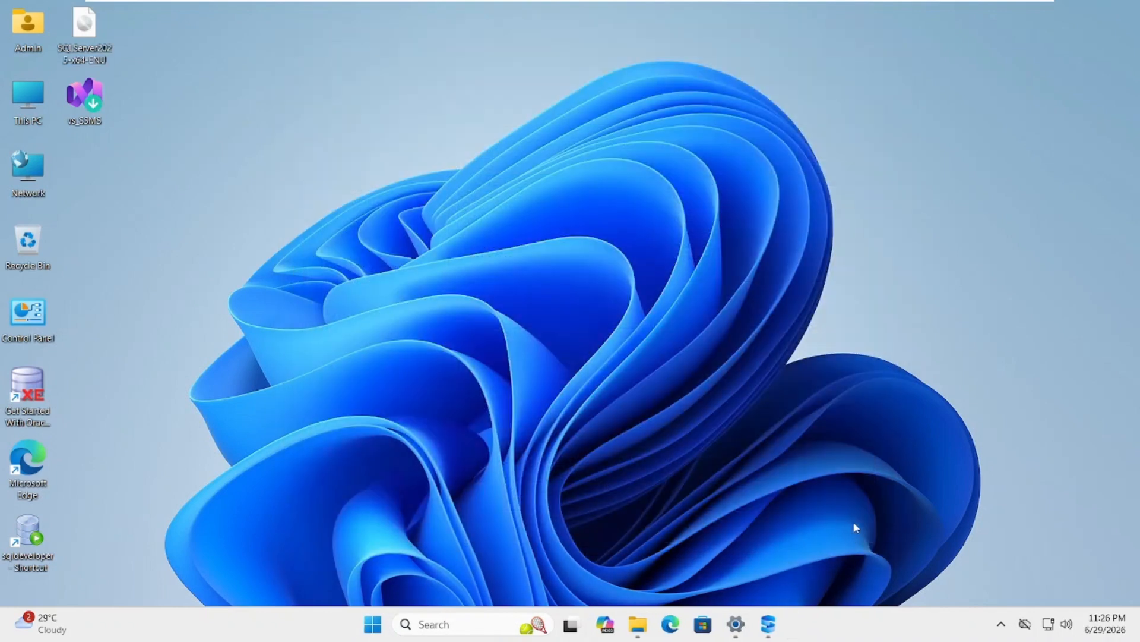